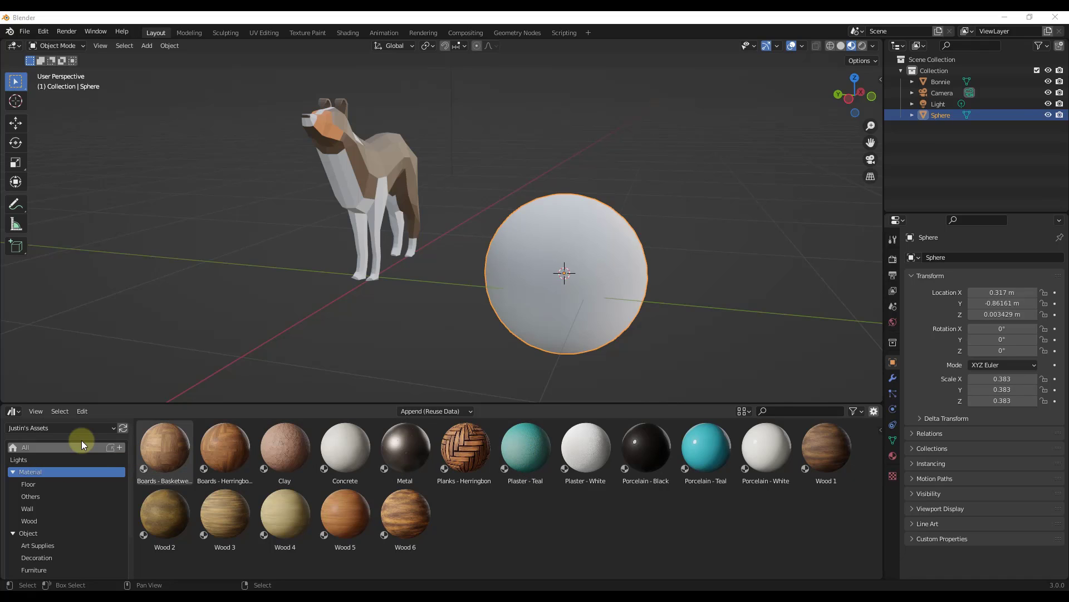
- Browse the editor-type lists for the lower asset browser area and the 3D view
{"action": "left_click", "coordinate": [12, 412]}
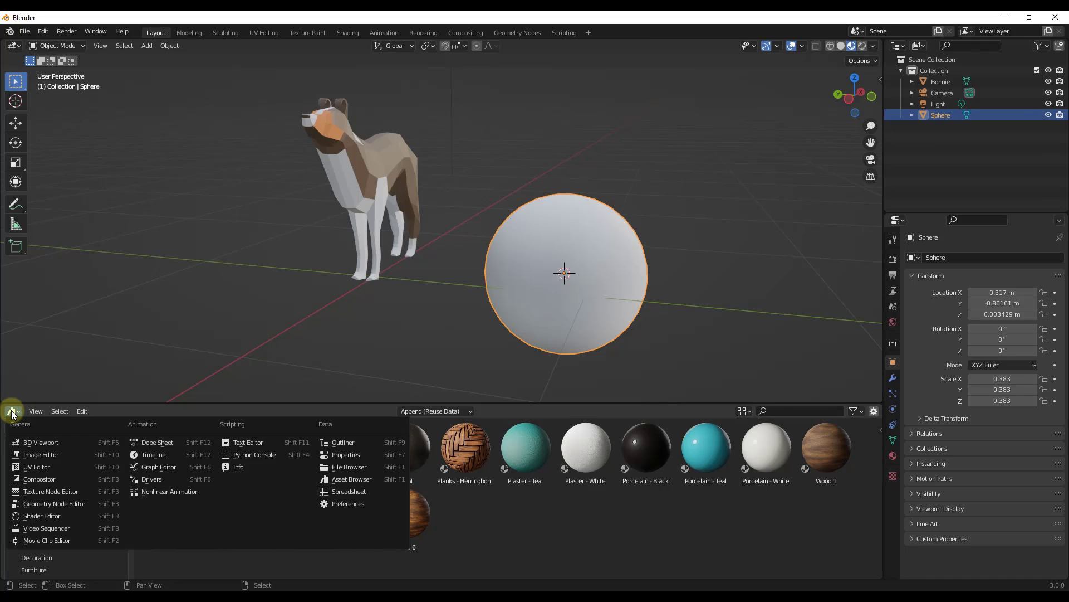
{"action": "left_click", "coordinate": [15, 413]}
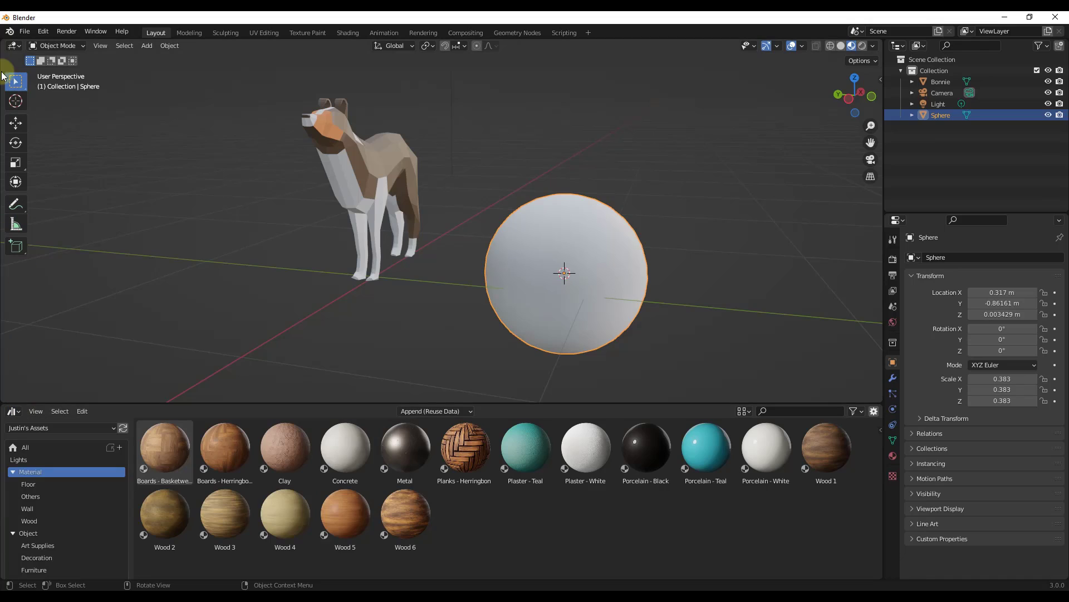
{"action": "left_click", "coordinate": [12, 45]}
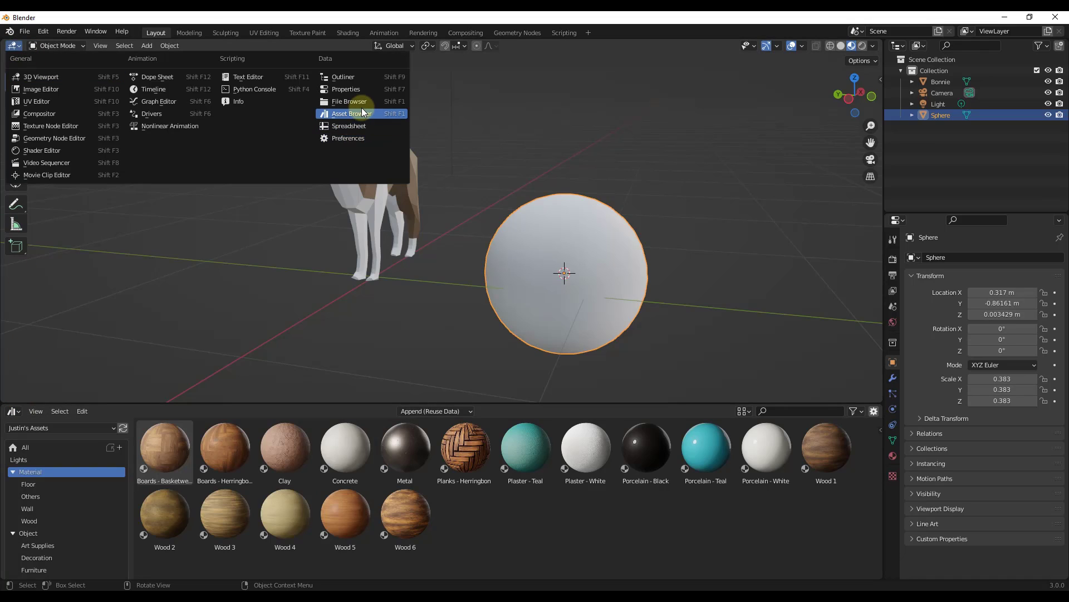
{"action": "left_click", "coordinate": [13, 411]}
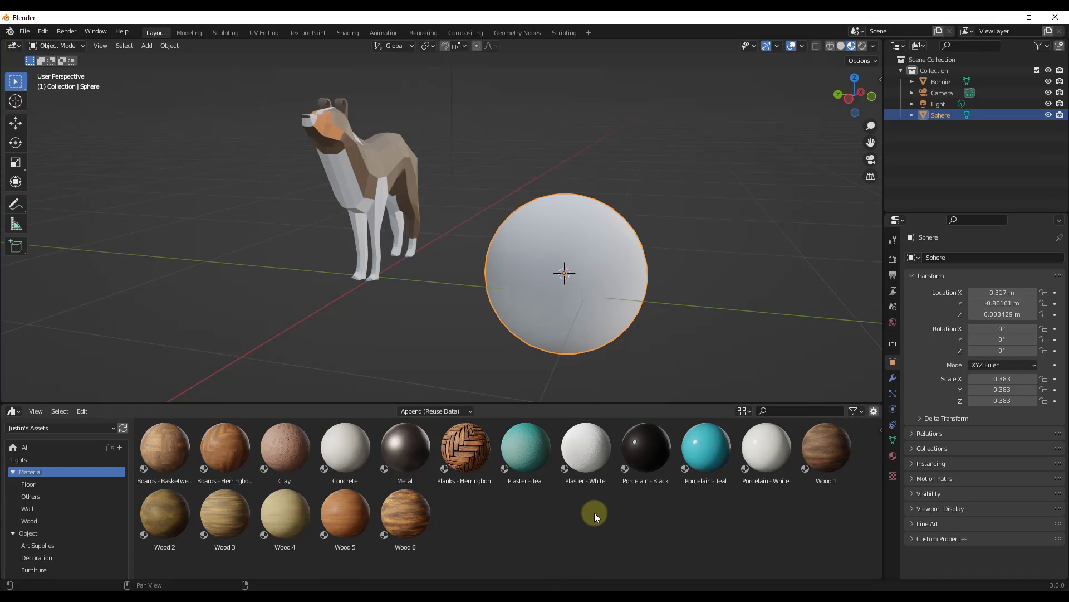
- Drag Metal, Concrete, Plaster - White, Porcelain Black/Teal/White, then Wood 1 onto the sphere
{"action": "left_click_drag", "start_coordinate": [579, 481], "coordinate": [526, 520]}
{"action": "left_click_drag", "start_coordinate": [401, 447], "coordinate": [577, 290]}
{"action": "left_click_drag", "start_coordinate": [345, 448], "coordinate": [540, 258]}
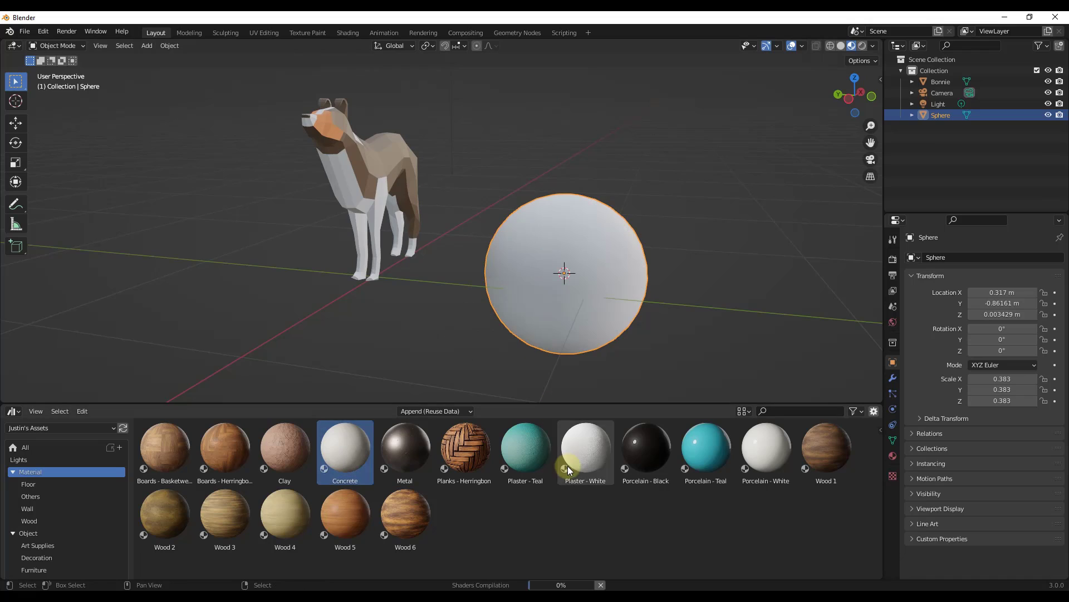
{"action": "left_click_drag", "start_coordinate": [570, 471], "coordinate": [593, 269]}
{"action": "left_click_drag", "start_coordinate": [635, 445], "coordinate": [557, 262]}
{"action": "left_click_drag", "start_coordinate": [659, 384], "coordinate": [582, 271]}
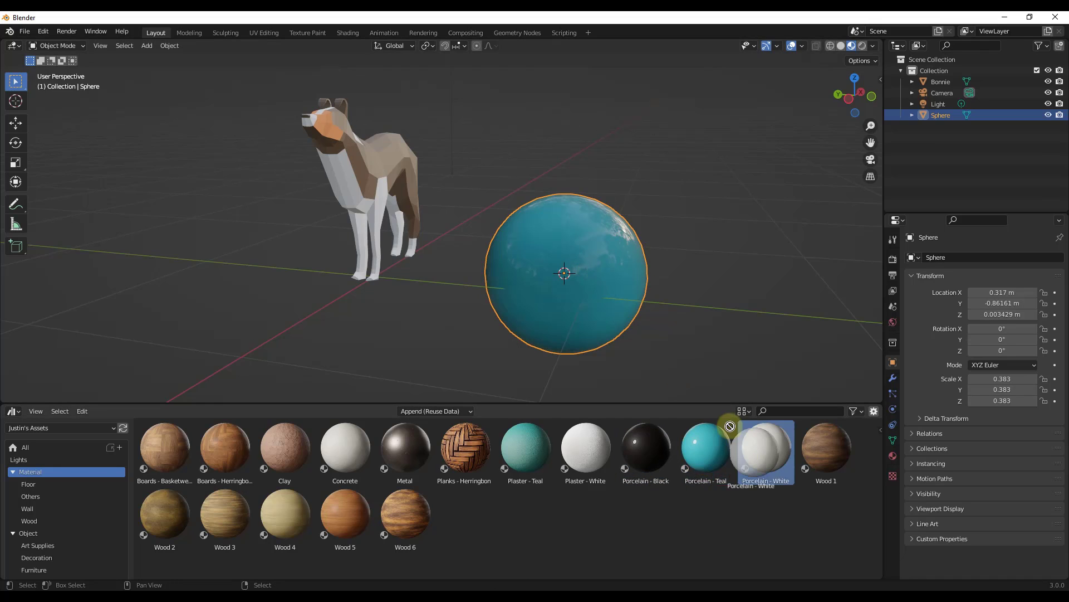
{"action": "left_click_drag", "start_coordinate": [678, 383], "coordinate": [577, 261]}
{"action": "left_click_drag", "start_coordinate": [826, 446], "coordinate": [564, 272]}
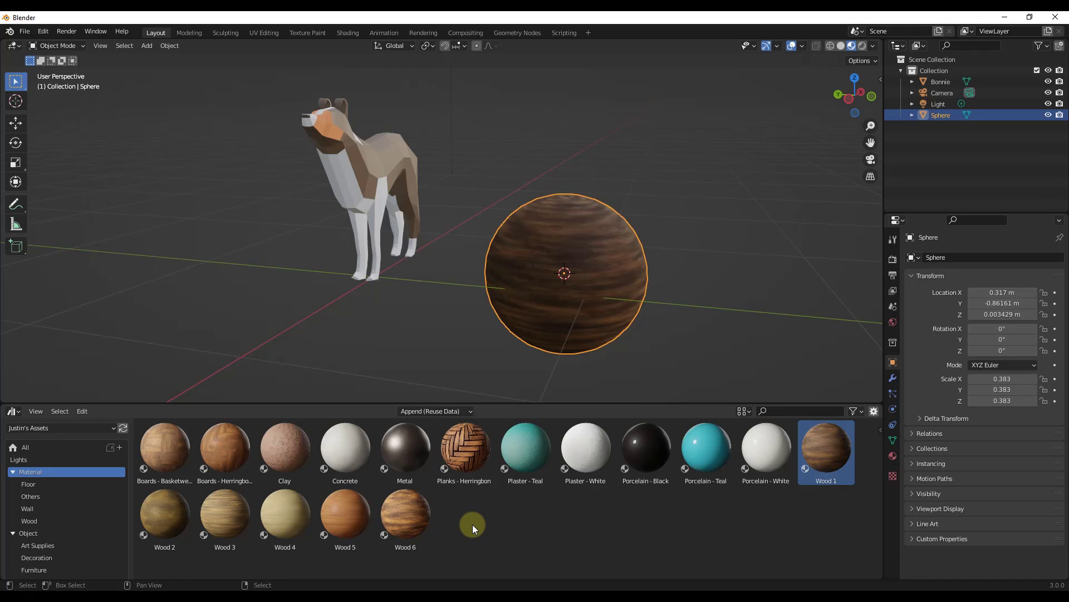
- Minimise the current window, close Blender Launcher, and zoom in on the PaintMaterials planes
{"action": "left_click", "coordinate": [1003, 18]}
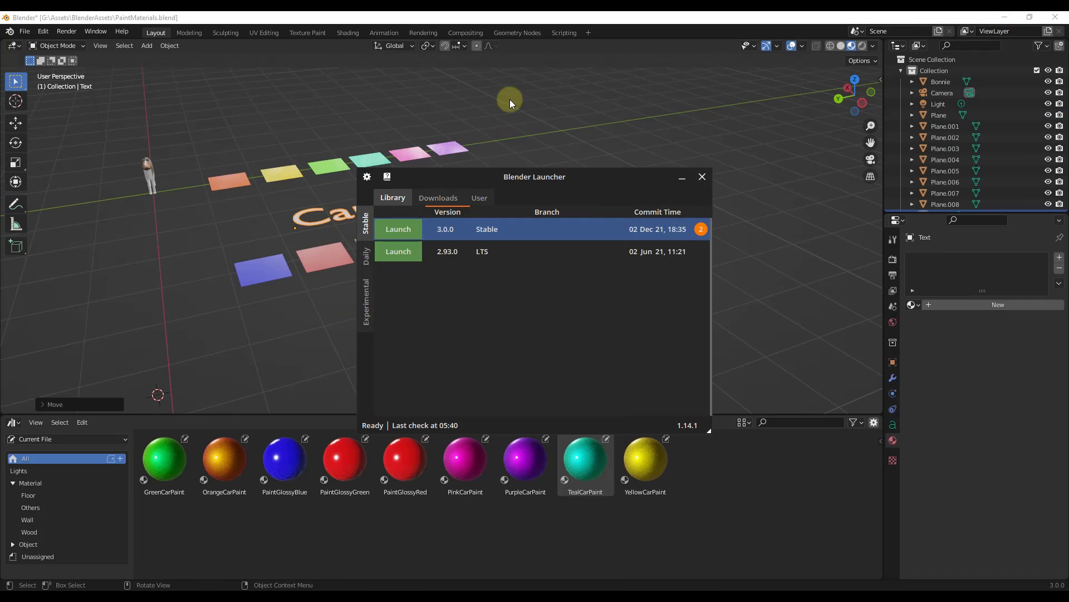
{"action": "left_click", "coordinate": [707, 179]}
{"action": "scroll", "coordinate": [450, 237], "scroll_direction": "down", "scroll_amount": 1}
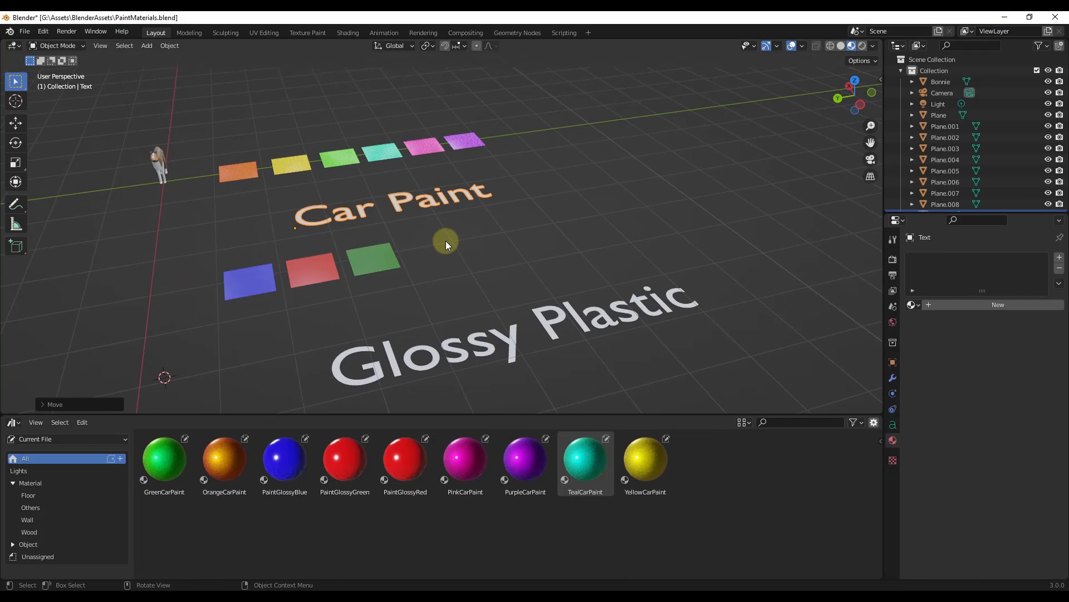
{"action": "scroll", "coordinate": [462, 240], "scroll_direction": "down", "scroll_amount": 2}
{"action": "scroll", "coordinate": [403, 249], "scroll_direction": "up", "scroll_amount": 2}
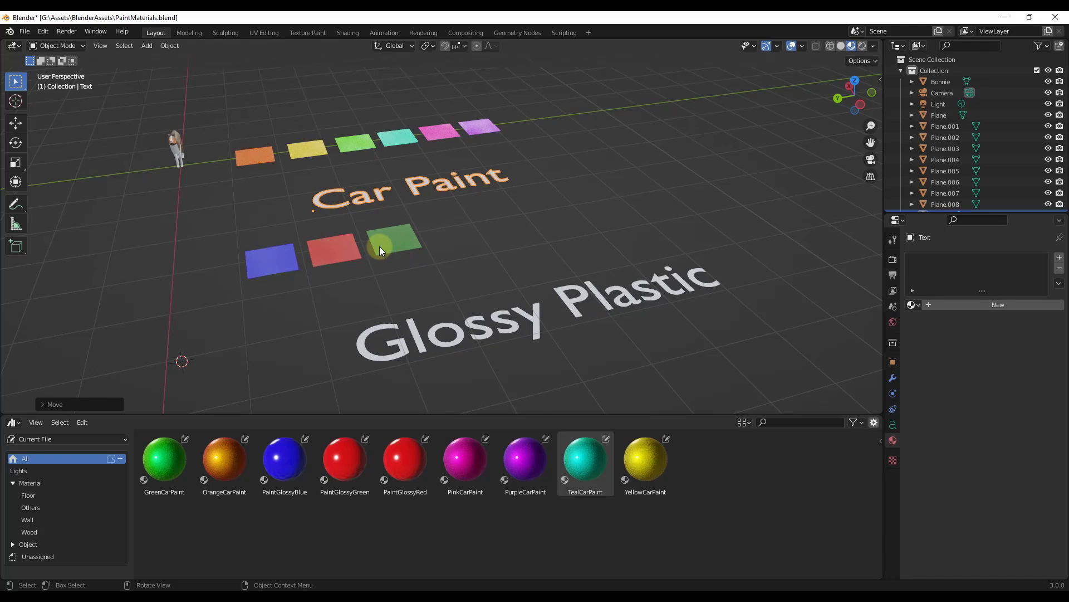
{"action": "scroll", "coordinate": [234, 155], "scroll_direction": "up", "scroll_amount": 6}
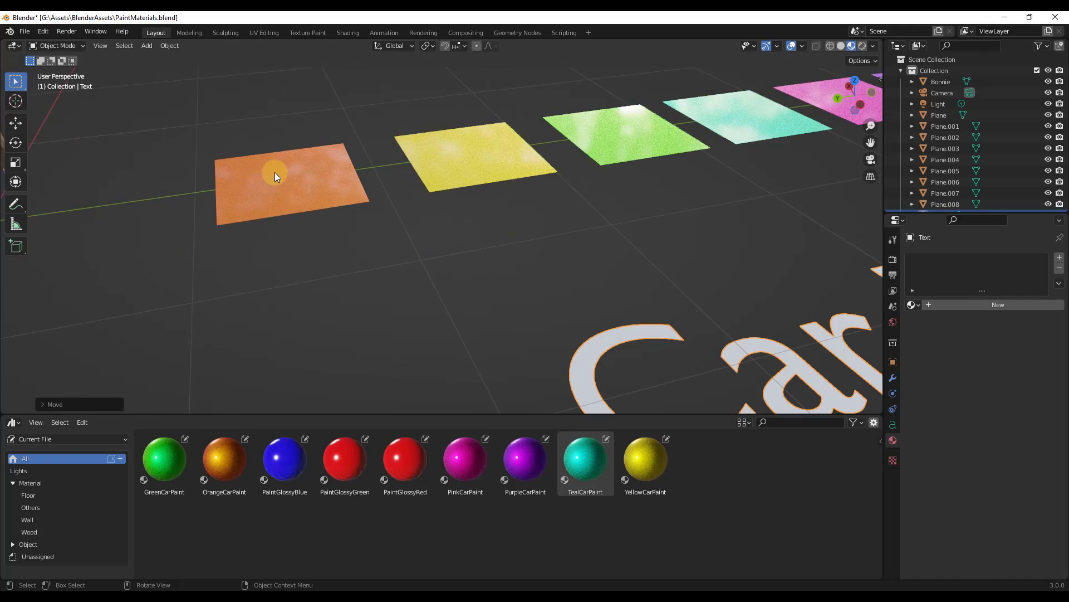
- Orbit around the paint planes and select the yellow car paint plane
{"action": "middle_click_drag", "start_coordinate": [299, 186], "coordinate": [337, 189]}
{"action": "scroll", "coordinate": [353, 272], "scroll_direction": "up", "scroll_amount": 4}
{"action": "scroll", "coordinate": [357, 281], "scroll_direction": "down", "scroll_amount": 5}
{"action": "left_click", "coordinate": [373, 303]}
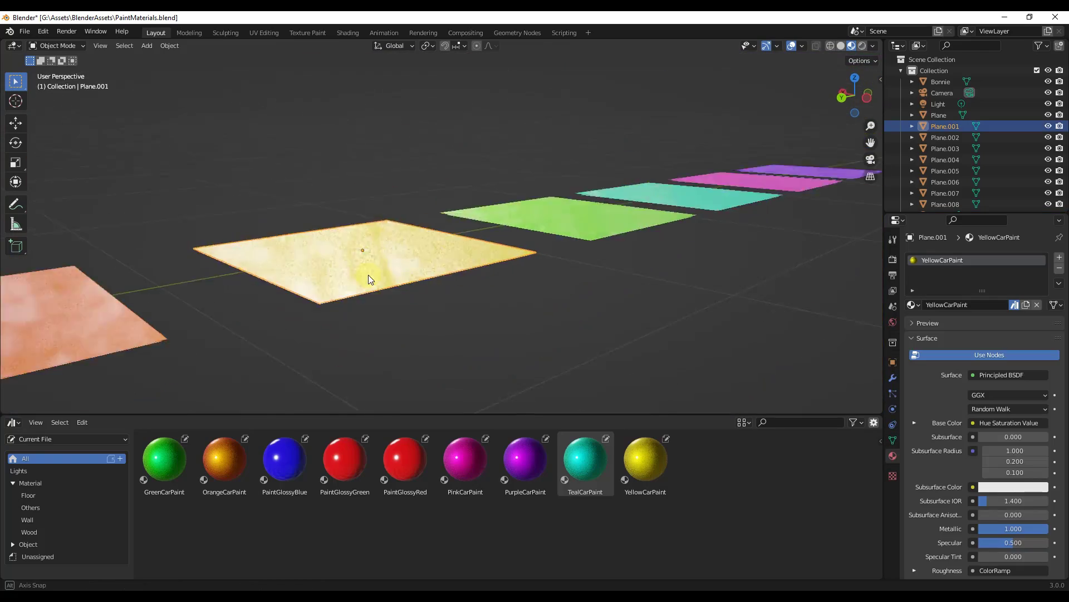
{"action": "scroll", "coordinate": [372, 260], "scroll_direction": "up", "scroll_amount": 4}
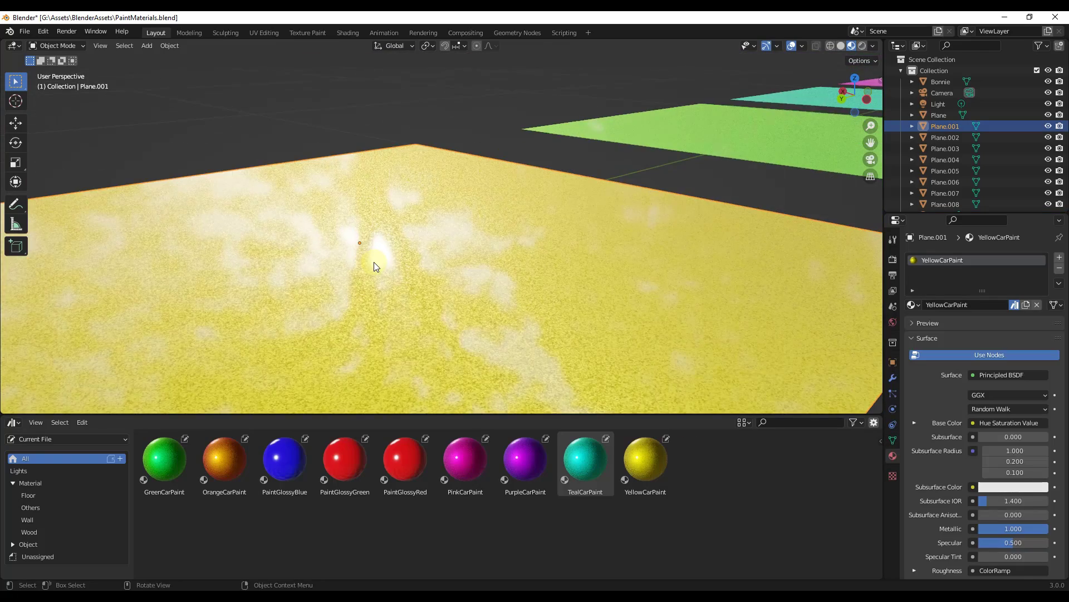
{"action": "scroll", "coordinate": [380, 268], "scroll_direction": "down", "scroll_amount": 2}
{"action": "scroll", "coordinate": [380, 269], "scroll_direction": "down", "scroll_amount": 6}
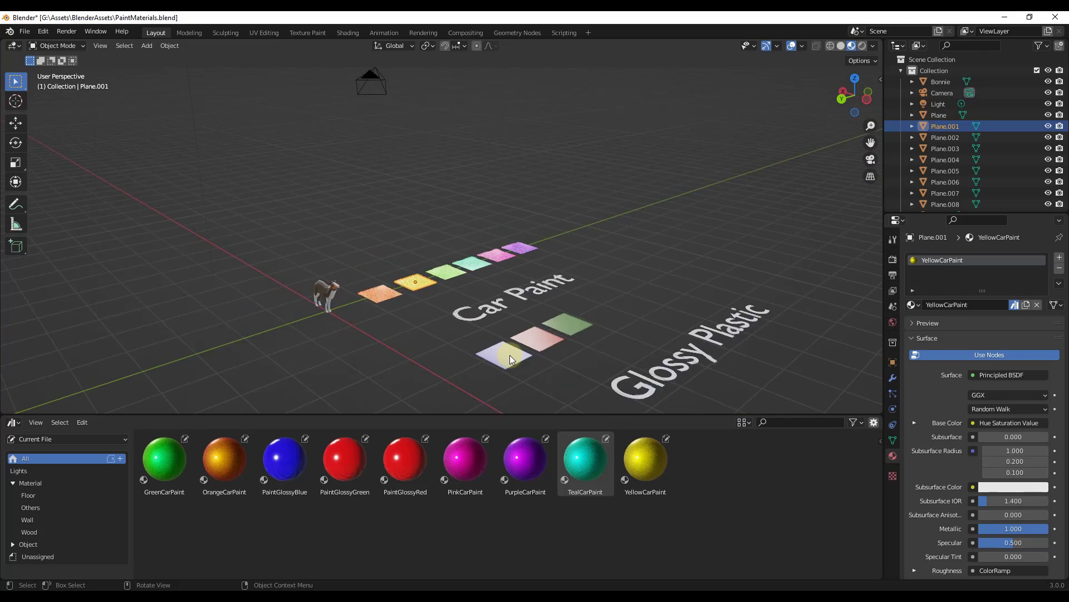
{"action": "scroll", "coordinate": [506, 360], "scroll_direction": "up", "scroll_amount": 4}
- Select the blue glossy plastic plane and orbit to show all the paint planes
{"action": "mouse_move", "coordinate": [506, 360]}
{"action": "middle_mouse_down"}
{"action": "mouse_move", "coordinate": [525, 328]}
{"action": "mouse_move", "coordinate": [481, 322]}
{"action": "mouse_move", "coordinate": [493, 334]}
{"action": "middle_mouse_up"}
{"action": "left_click", "coordinate": [481, 322]}
{"action": "scroll", "coordinate": [484, 324], "scroll_direction": "up", "scroll_amount": 2}
{"action": "scroll", "coordinate": [480, 346], "scroll_direction": "down", "scroll_amount": 5}
{"action": "scroll", "coordinate": [482, 302], "scroll_direction": "up", "scroll_amount": 3}
{"action": "scroll", "coordinate": [533, 312], "scroll_direction": "down", "scroll_amount": 6}
{"action": "mouse_move", "coordinate": [616, 279]}
{"action": "middle_mouse_down"}
{"action": "mouse_move", "coordinate": [452, 267]}
{"action": "mouse_move", "coordinate": [769, 362]}
{"action": "mouse_move", "coordinate": [549, 428]}
{"action": "middle_mouse_up"}
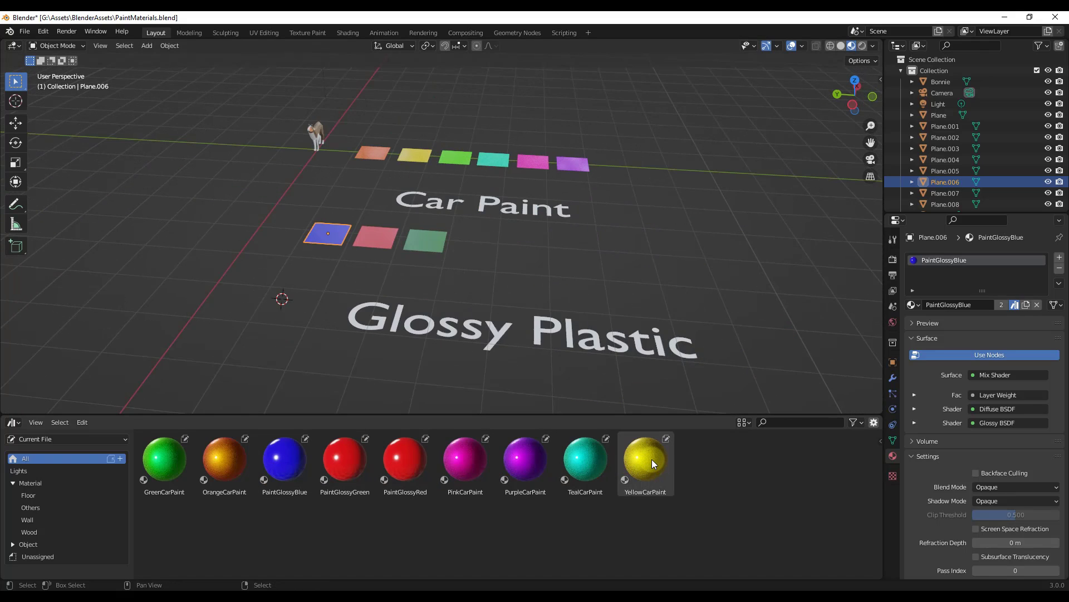
{"action": "middle_click_drag", "start_coordinate": [594, 269], "coordinate": [600, 268]}
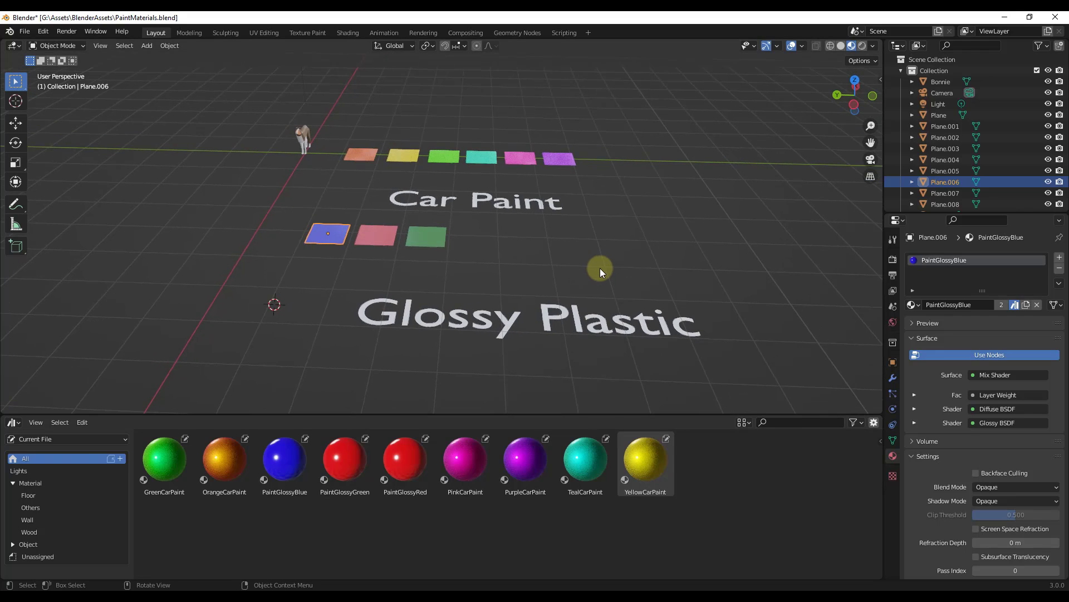
{"action": "left_click", "coordinate": [44, 32]}
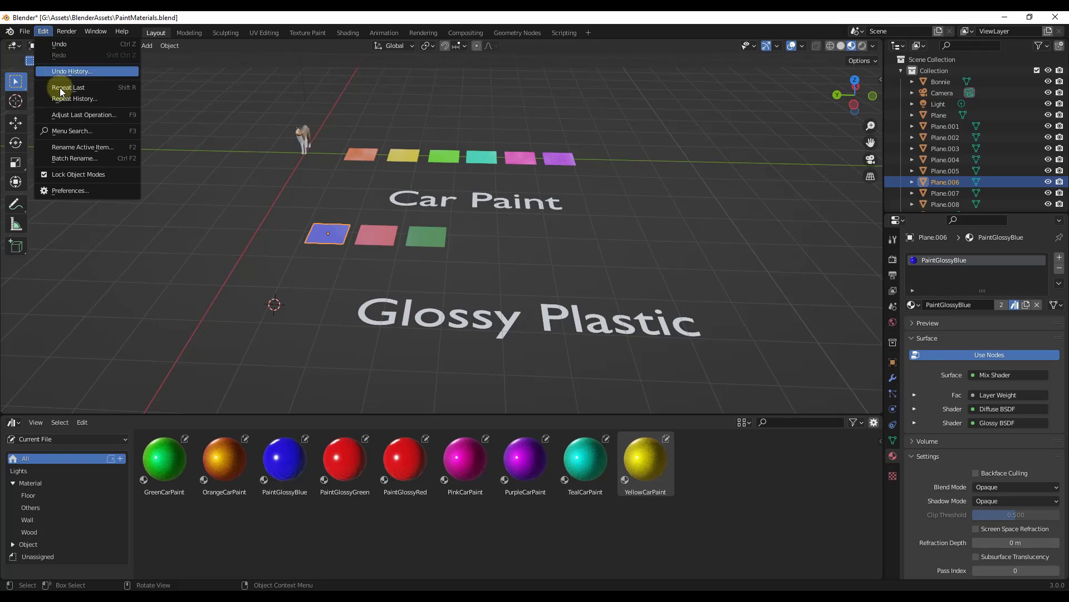
{"action": "left_click", "coordinate": [65, 190]}
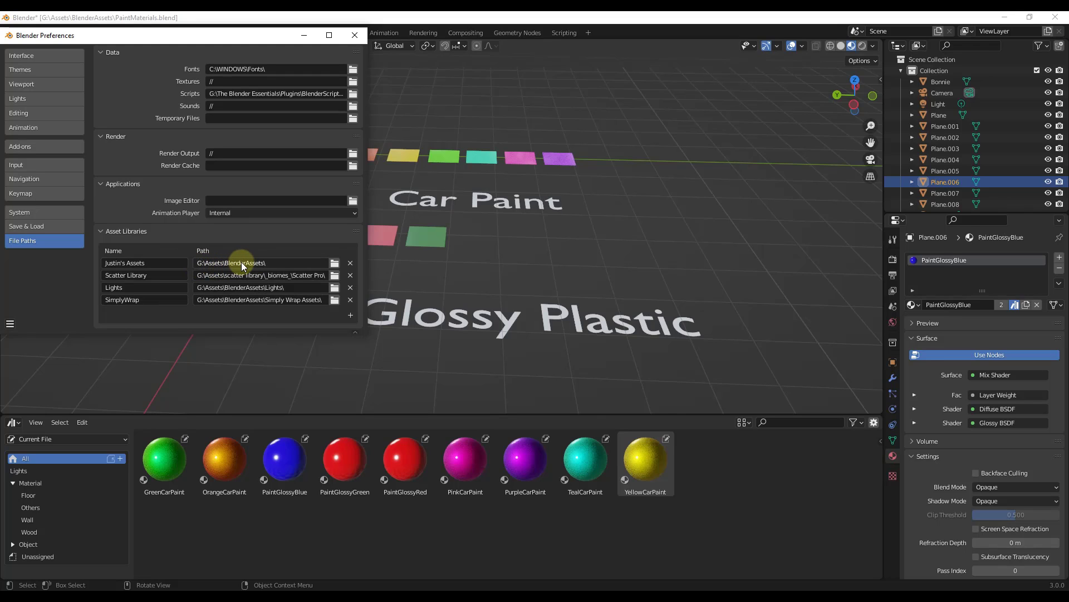
{"action": "left_click", "coordinate": [335, 263]}
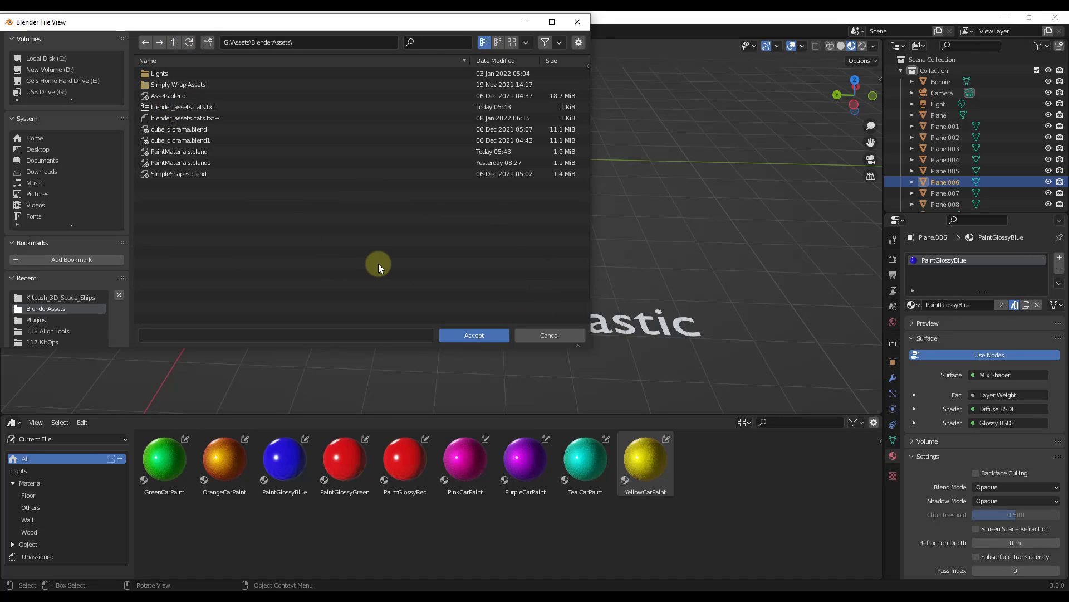
{"action": "left_click", "coordinate": [547, 337]}
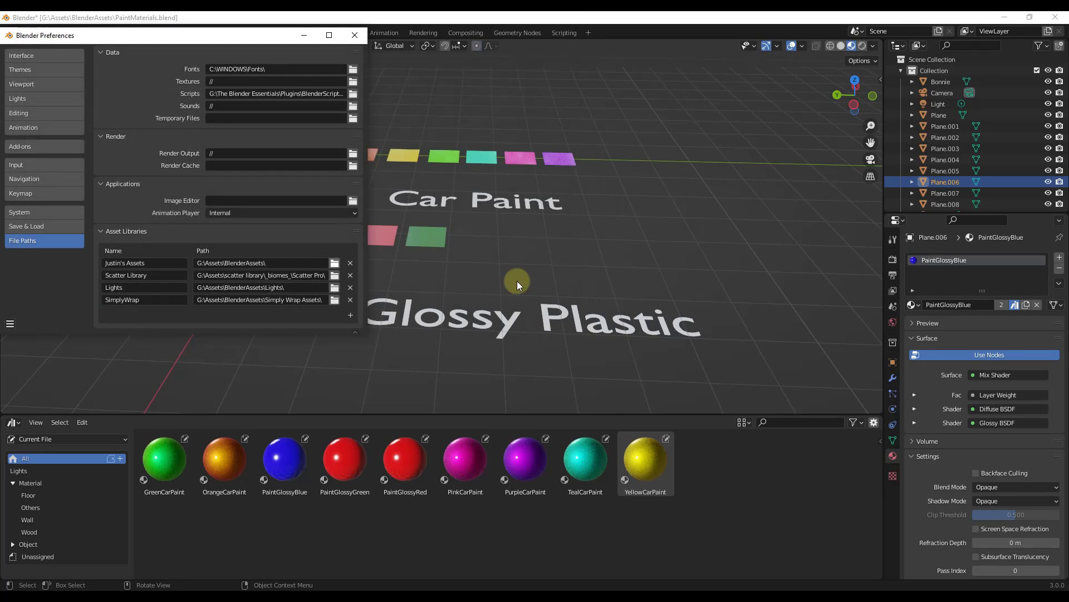
{"action": "left_click", "coordinate": [354, 35]}
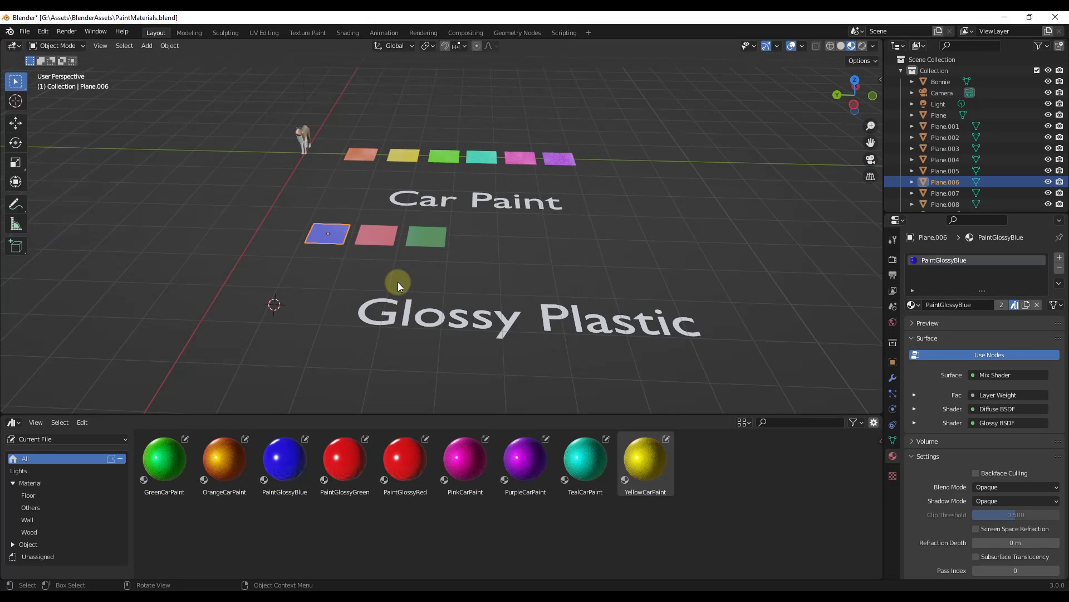
{"action": "middle_click_drag", "start_coordinate": [398, 282], "coordinate": [411, 259]}
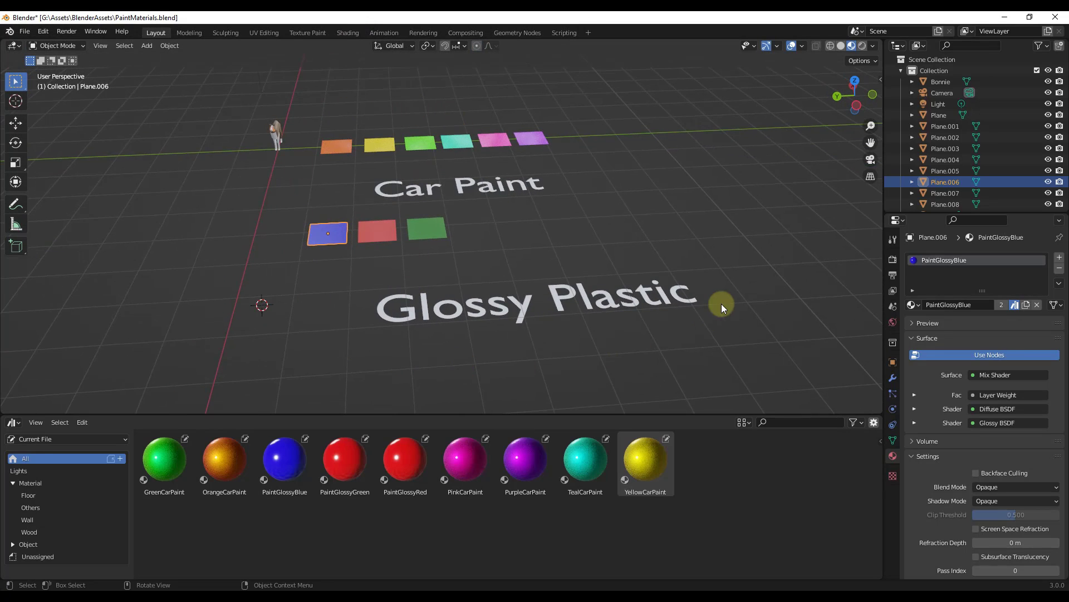
{"action": "left_click", "coordinate": [384, 231]}
{"action": "left_click", "coordinate": [418, 229]}
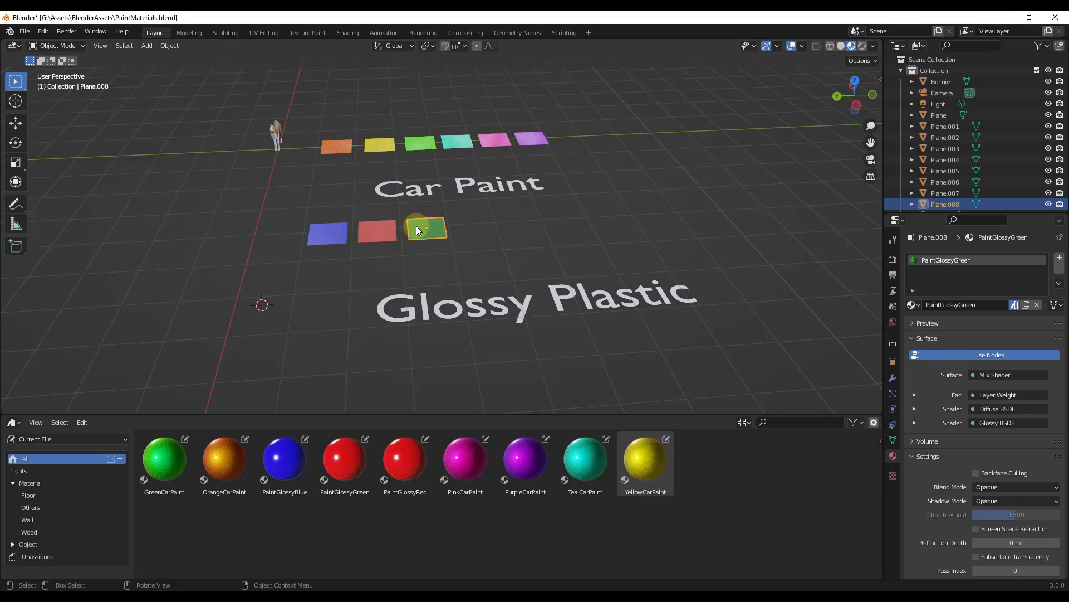
{"action": "left_click", "coordinate": [341, 146]}
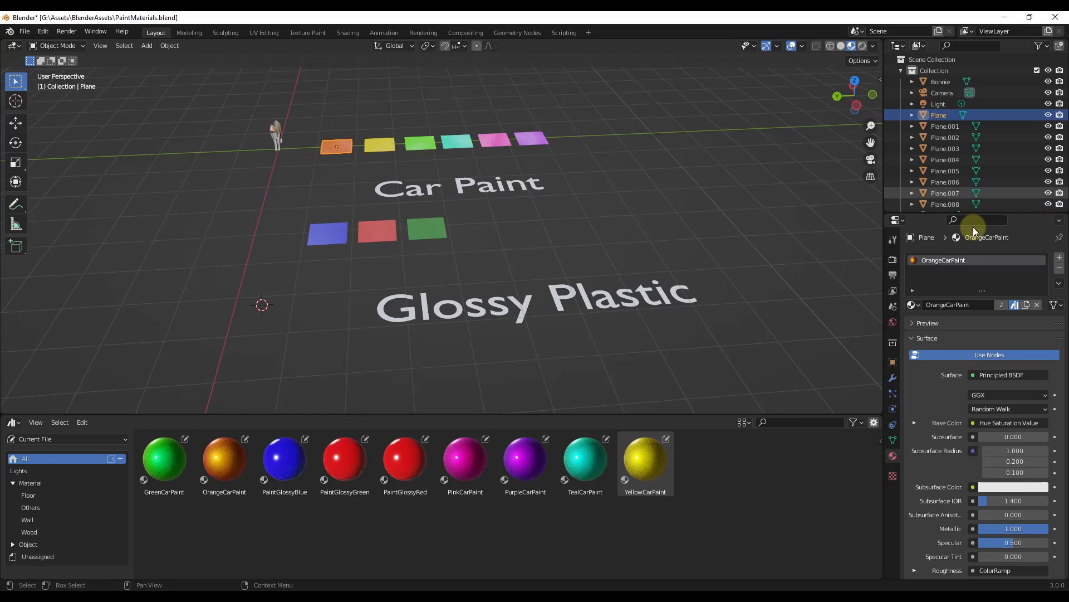
{"action": "left_click", "coordinate": [386, 143]}
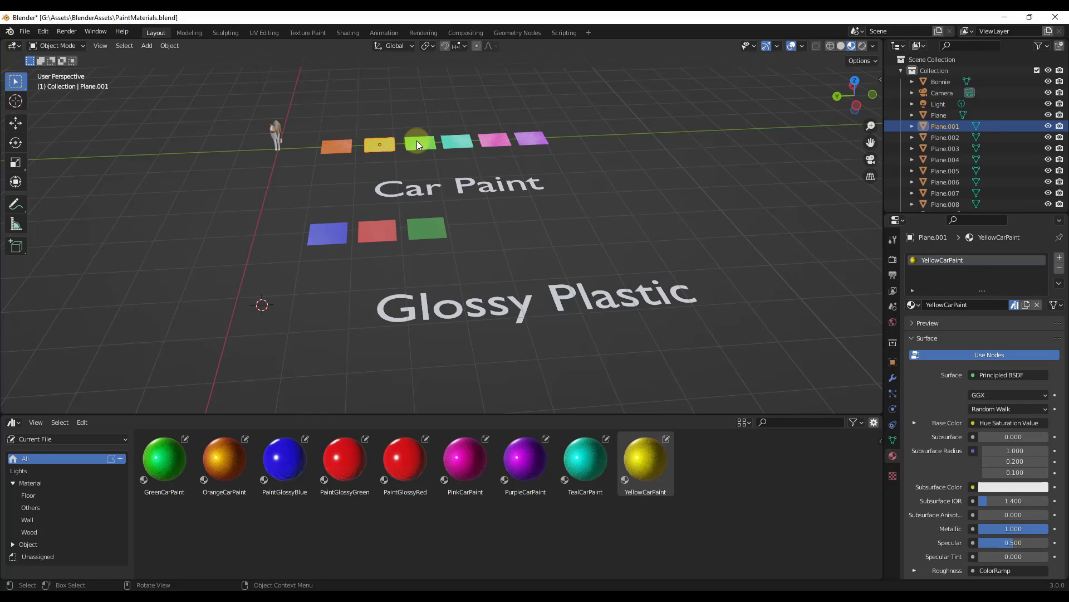
{"action": "left_click", "coordinate": [418, 142]}
{"action": "left_click", "coordinate": [458, 140]}
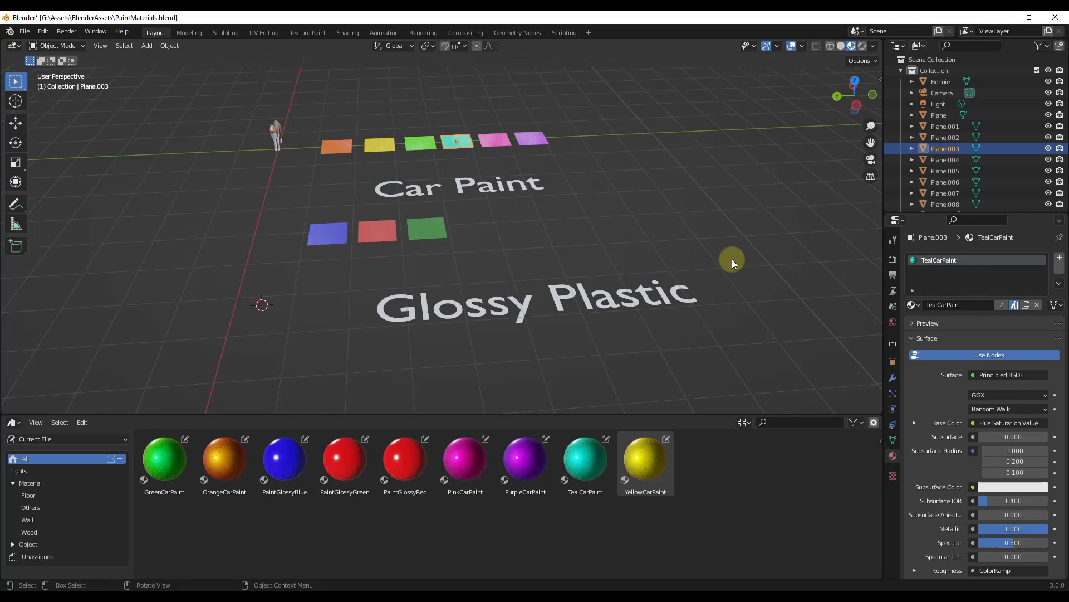
{"action": "left_click", "coordinate": [92, 440]}
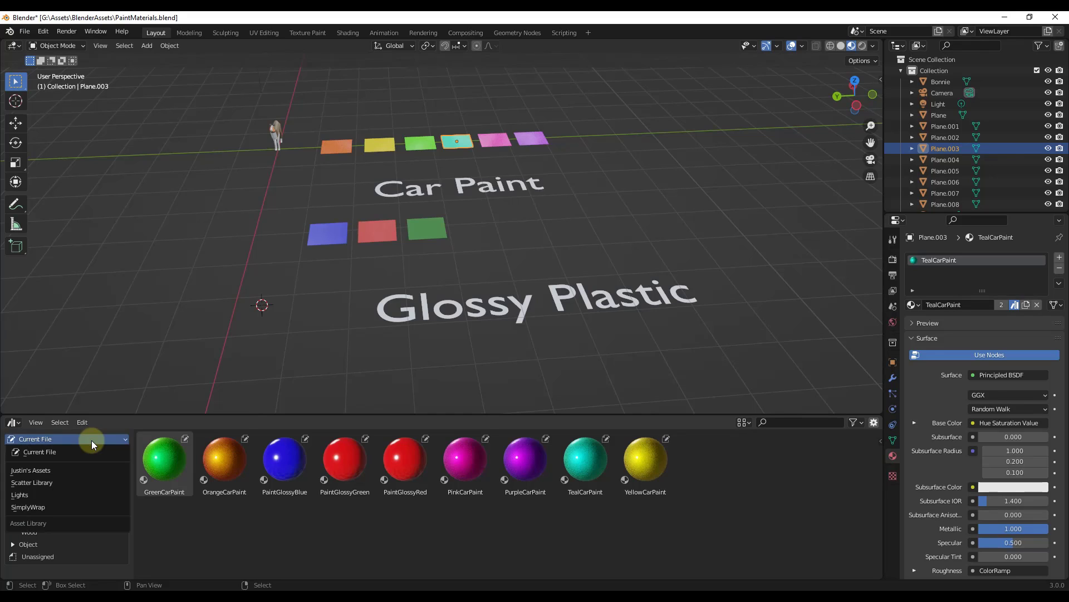
{"action": "left_click", "coordinate": [49, 455]}
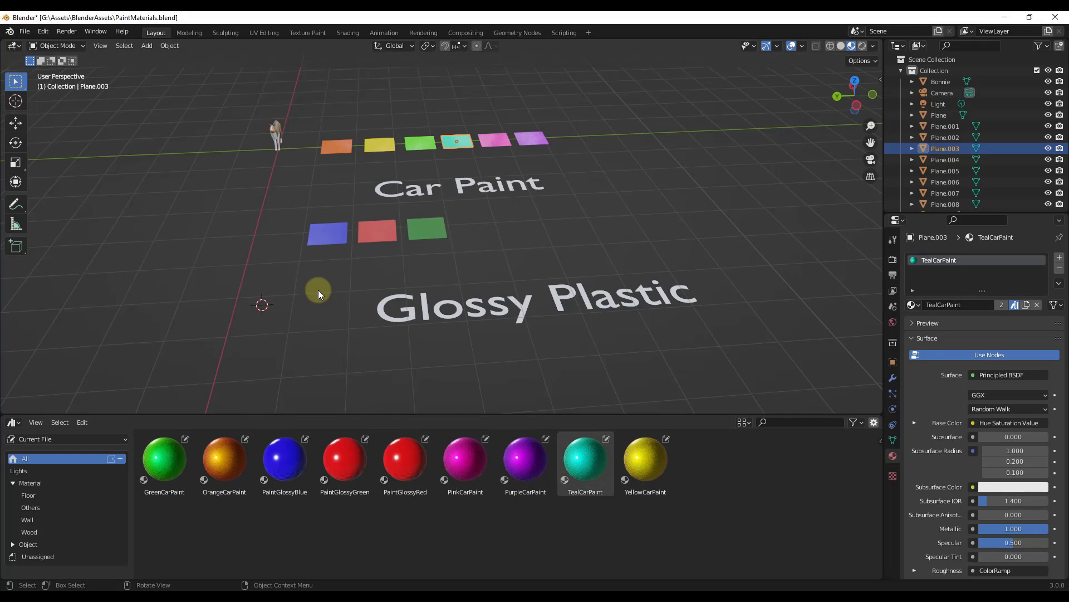
{"action": "key", "text": "shift+a"}
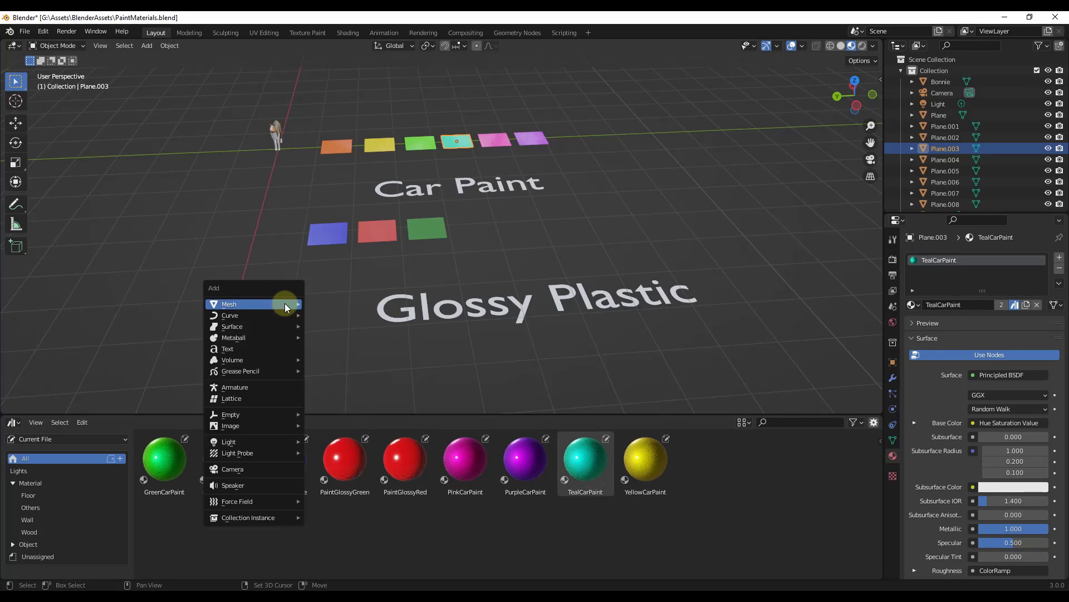
{"action": "mouse_move", "coordinate": [285, 303]}
{"action": "left_click", "coordinate": [337, 340]}
{"action": "right_click", "coordinate": [280, 303]}
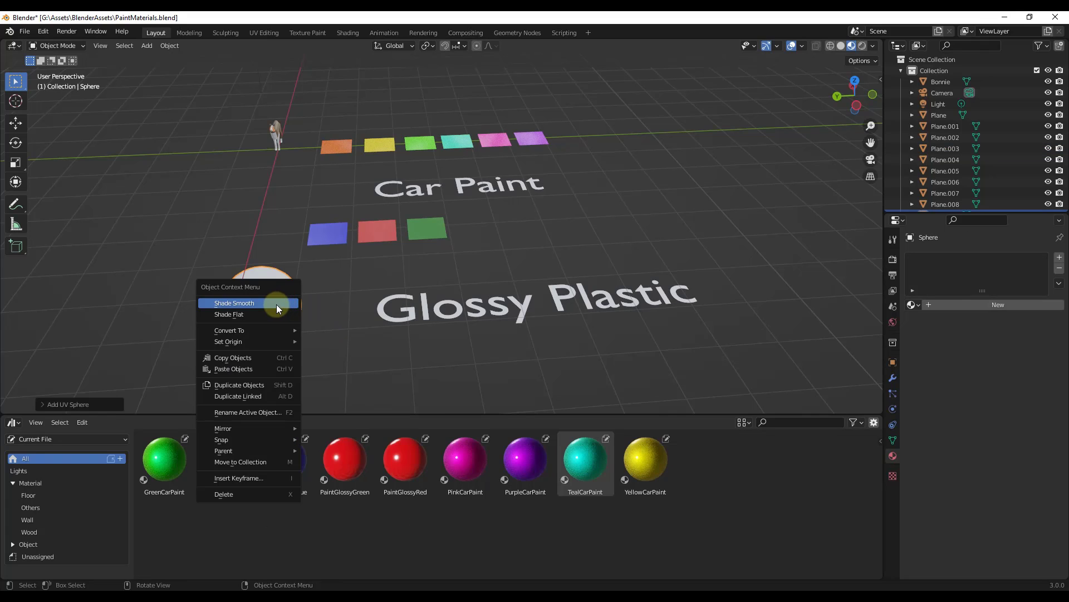
{"action": "left_click", "coordinate": [280, 302]}
{"action": "left_click_drag", "start_coordinate": [645, 460], "coordinate": [250, 302]}
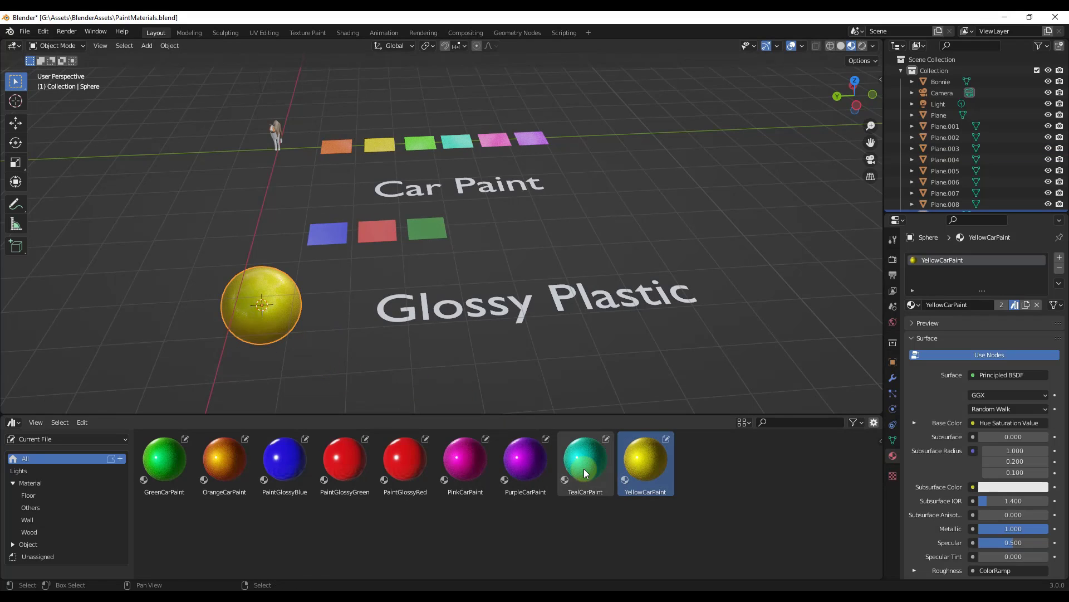
{"action": "left_click_drag", "start_coordinate": [586, 467], "coordinate": [265, 308]}
{"action": "left_click_drag", "start_coordinate": [472, 465], "coordinate": [249, 302]}
{"action": "key", "text": "Delete"}
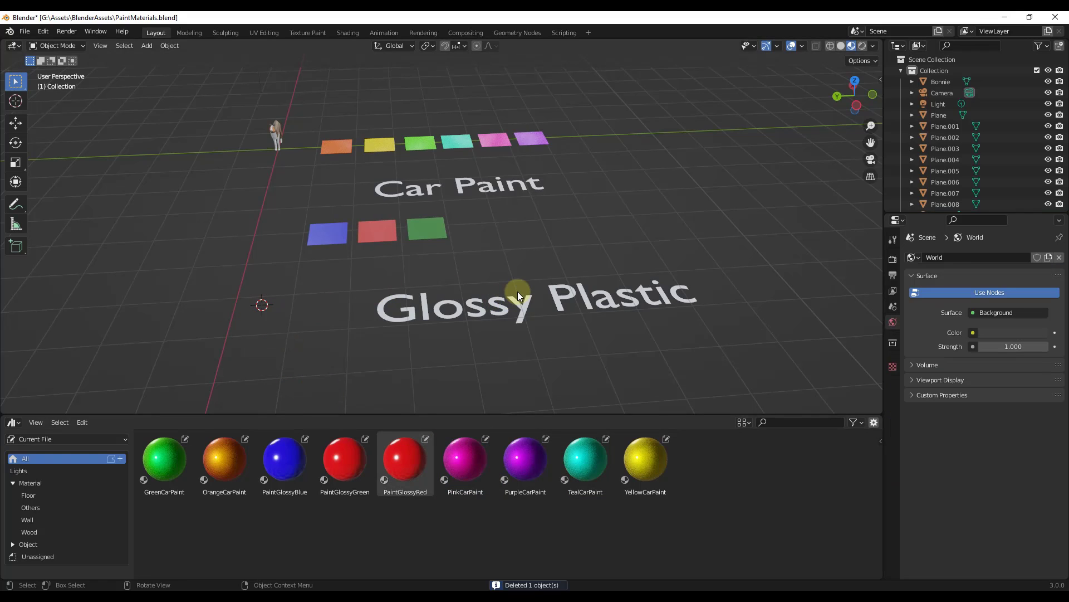
{"action": "middle_click_drag", "start_coordinate": [519, 287], "coordinate": [515, 269]}
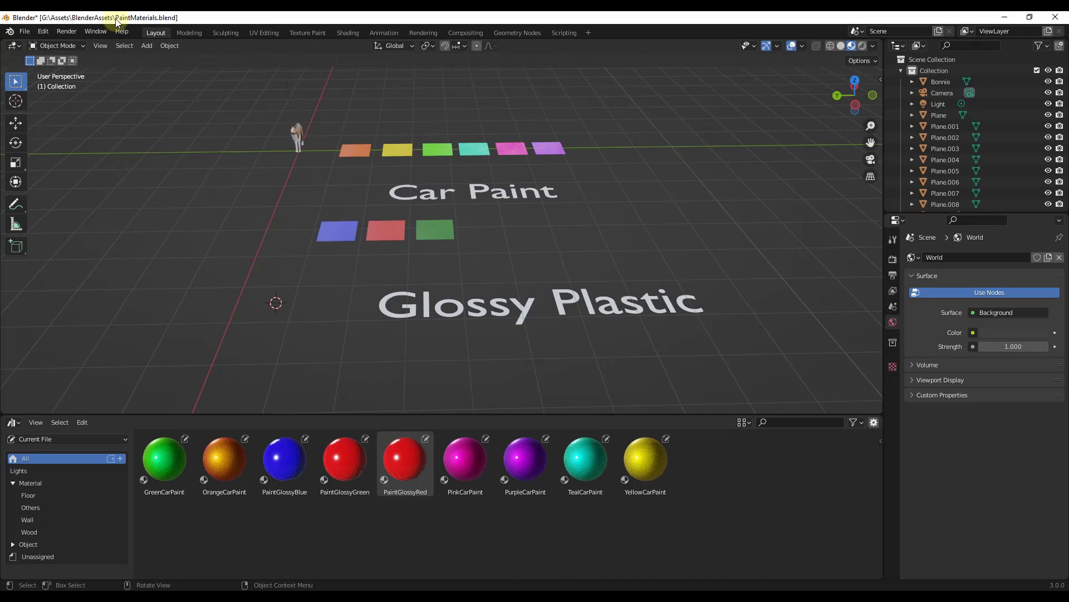
- Save PaintMaterials.blend with Ctrl+S and check the BlenderAssets folder in File Explorer
{"action": "left_click", "coordinate": [25, 31]}
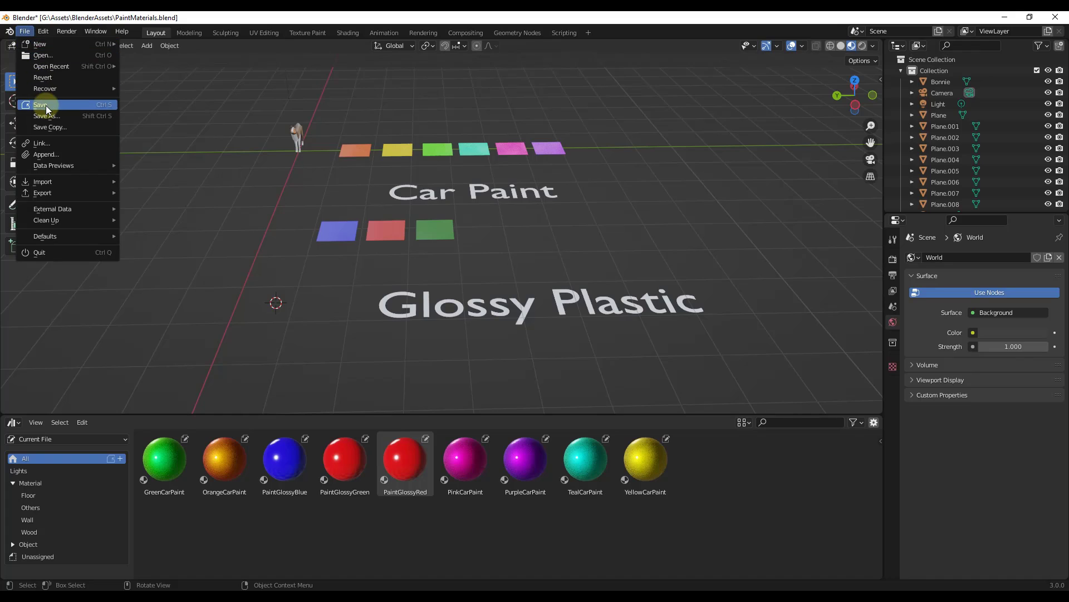
{"action": "key", "text": "ctrl+s"}
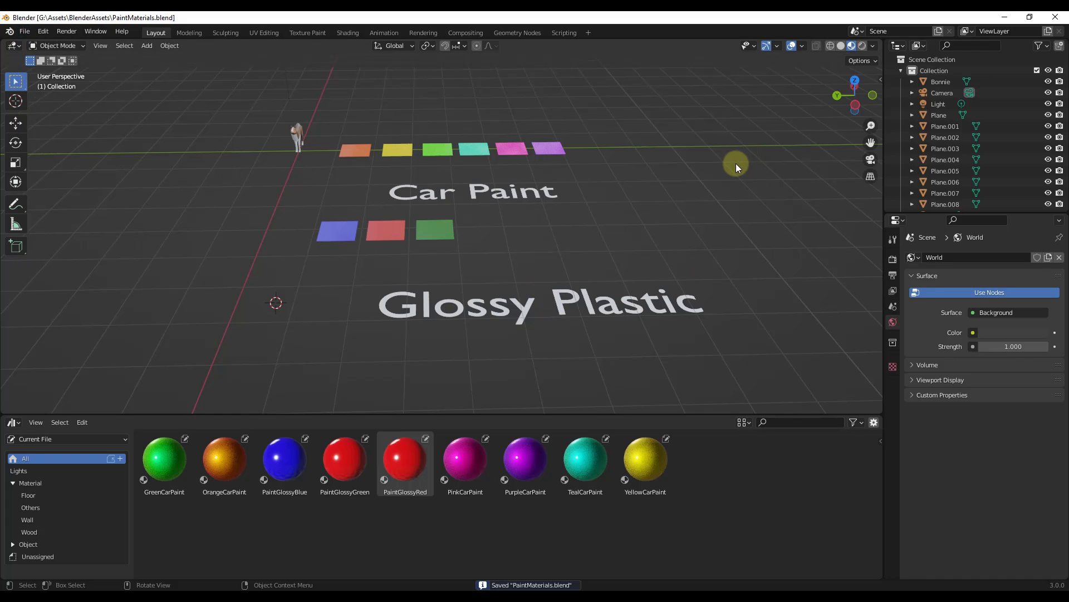
{"action": "key", "text": "alt+Tab"}
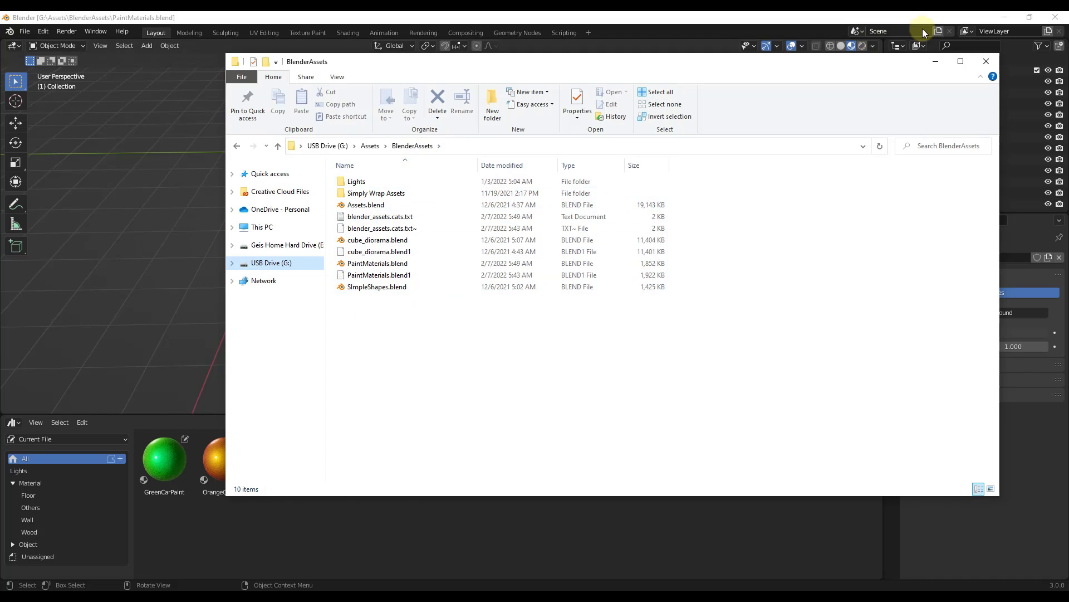
{"action": "left_click", "coordinate": [987, 61]}
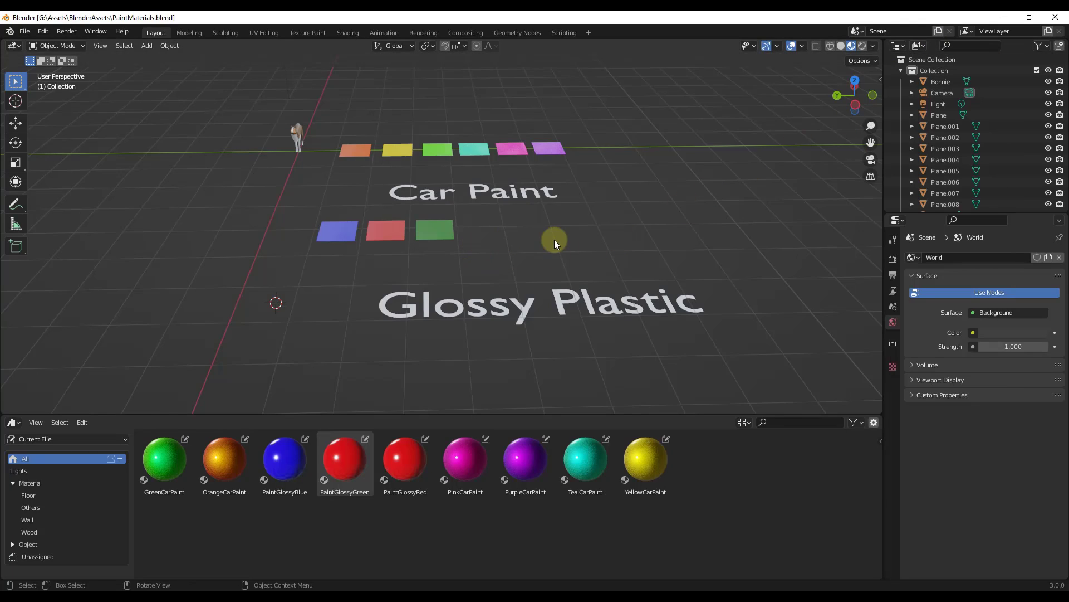
- Select the blue, red and green glossy plastic planes to inspect their materials
{"action": "left_click", "coordinate": [336, 233]}
{"action": "left_click", "coordinate": [940, 261]}
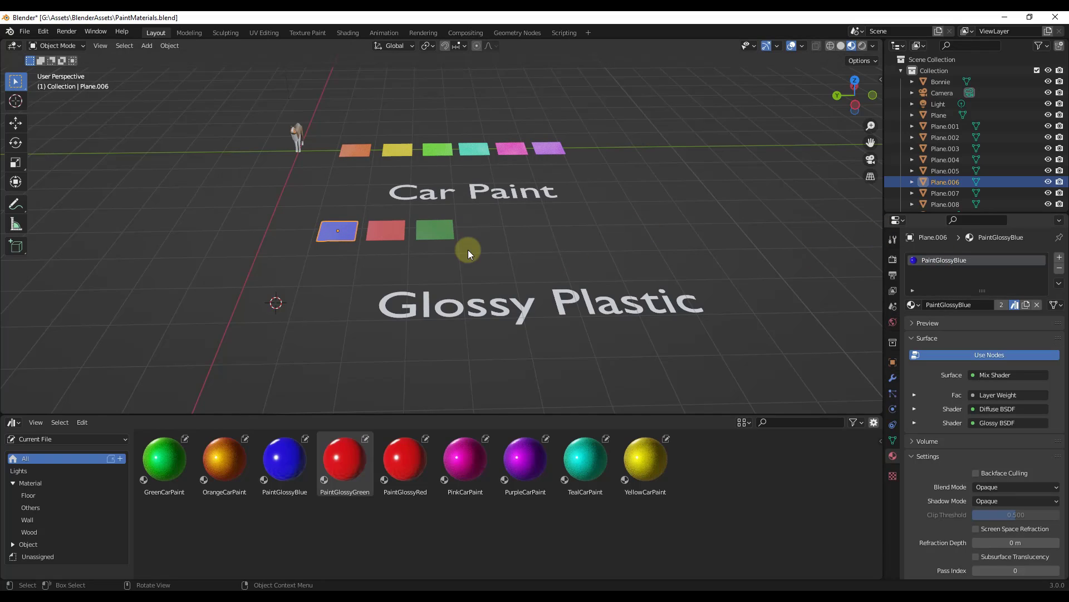
{"action": "left_click", "coordinate": [383, 232]}
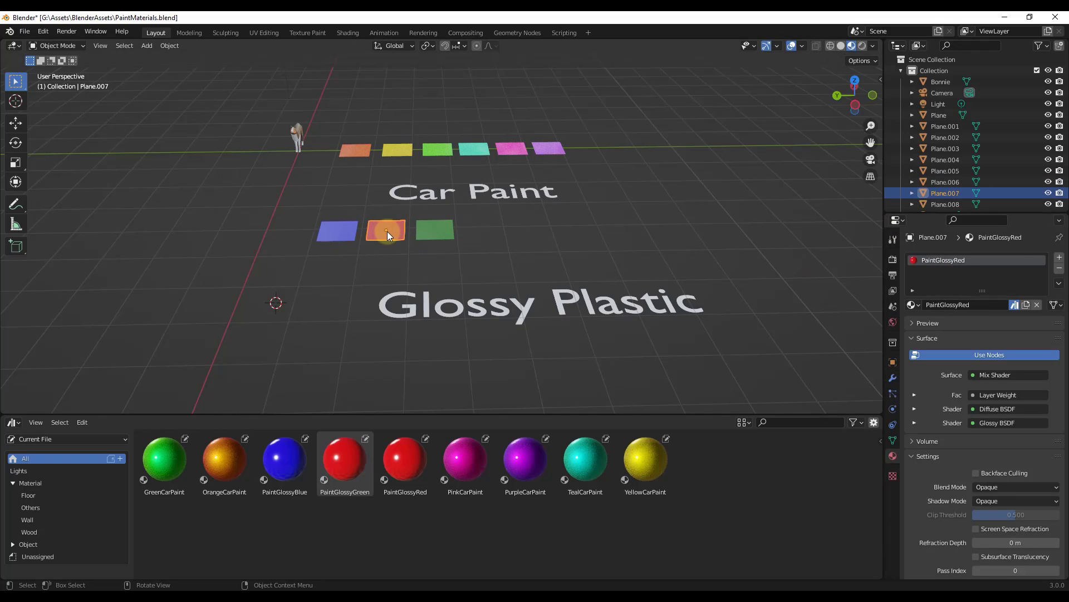
{"action": "right_click", "coordinate": [945, 260]}
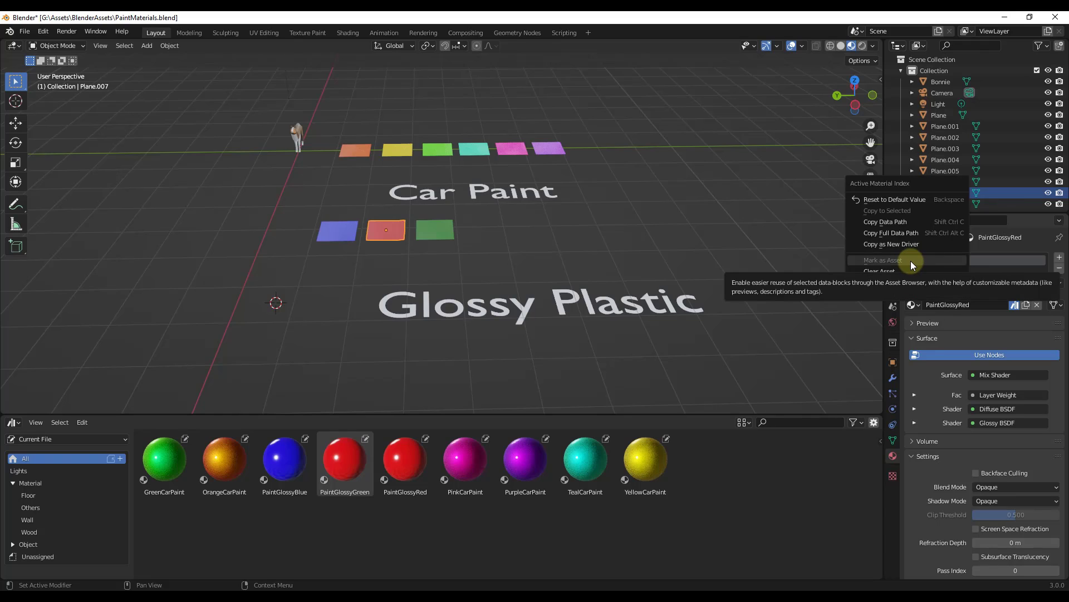
{"action": "left_click", "coordinate": [452, 229]}
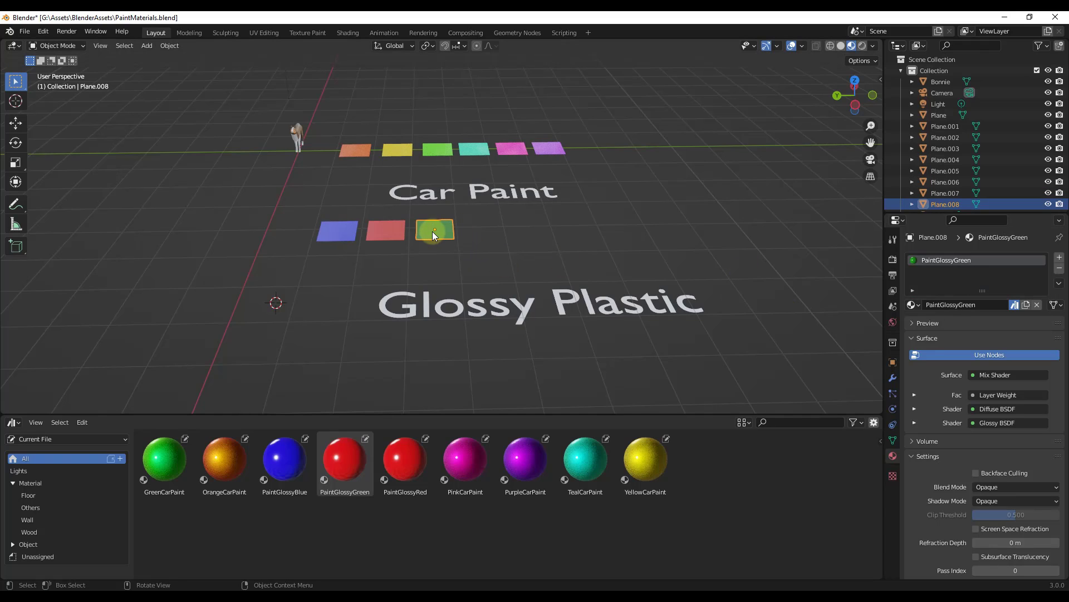
- Clear YellowCarPaint as an asset, then mark it as an asset again
{"action": "left_click", "coordinate": [664, 477]}
{"action": "left_click", "coordinate": [397, 149]}
{"action": "right_click", "coordinate": [967, 260]}
{"action": "left_click", "coordinate": [929, 269]}
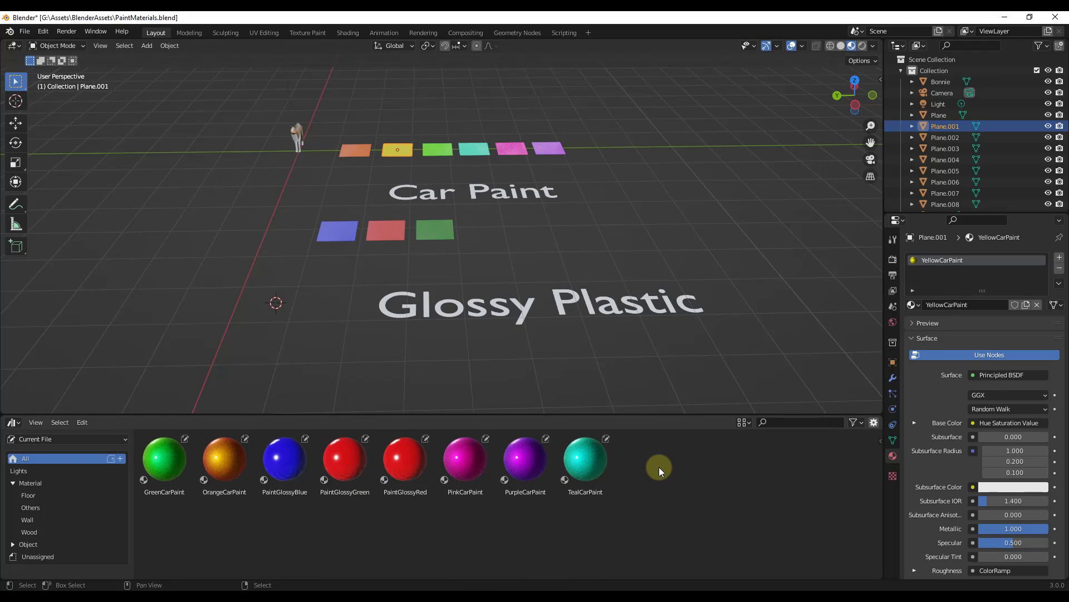
{"action": "right_click", "coordinate": [955, 259]}
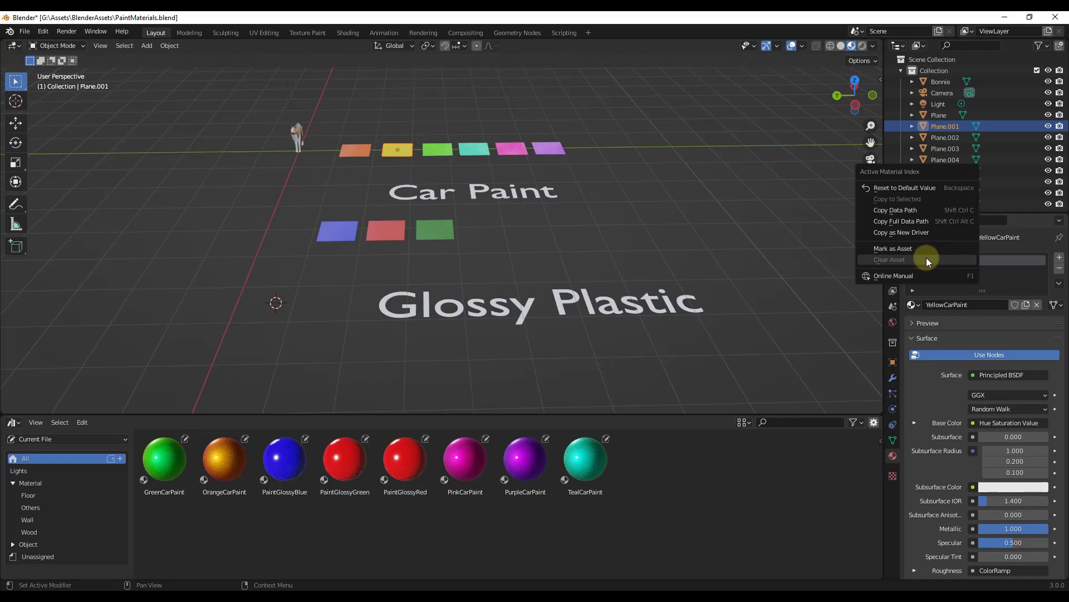
{"action": "left_click", "coordinate": [909, 248]}
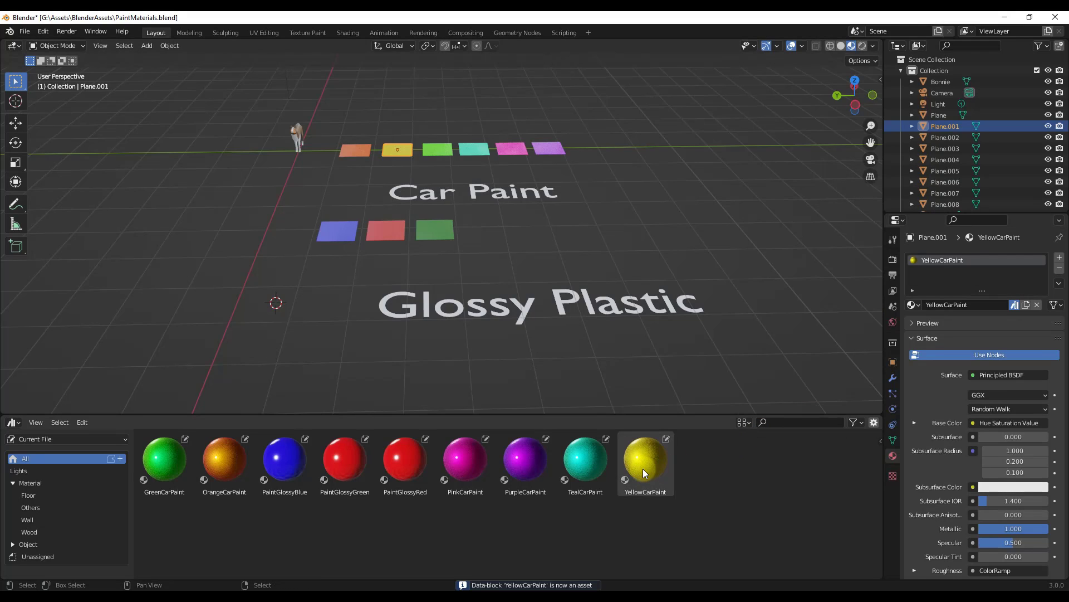
- In Shading, duplicate the green glossy plane and place the copy along Y beside the others
{"action": "left_click", "coordinate": [350, 32]}
{"action": "scroll", "coordinate": [556, 261], "scroll_direction": "up", "scroll_amount": 5}
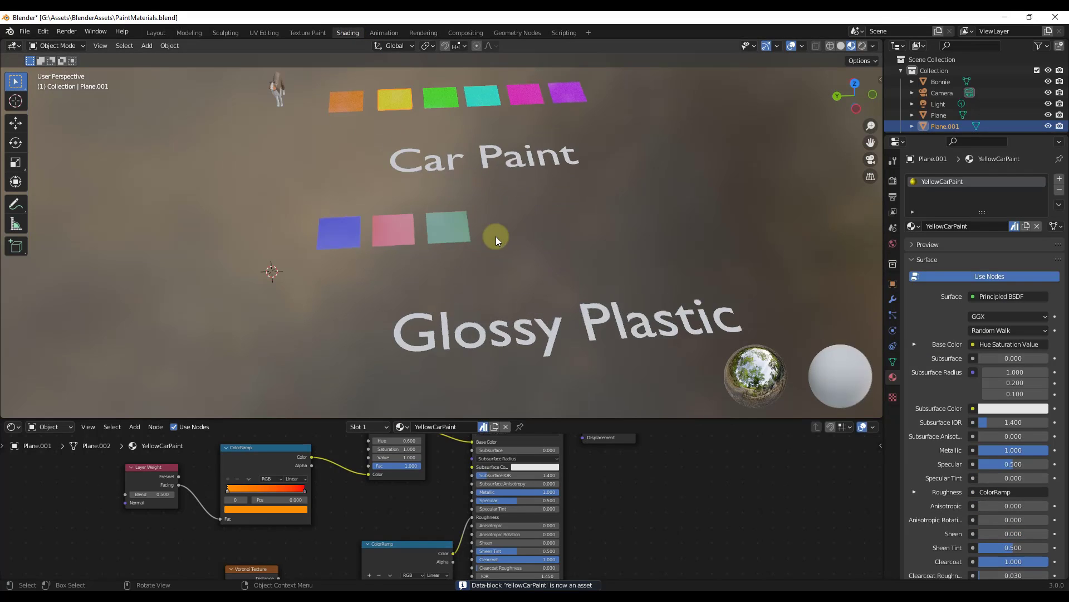
{"action": "left_click", "coordinate": [432, 218]}
{"action": "key", "text": "shift+d"}
{"action": "key", "text": "y"}
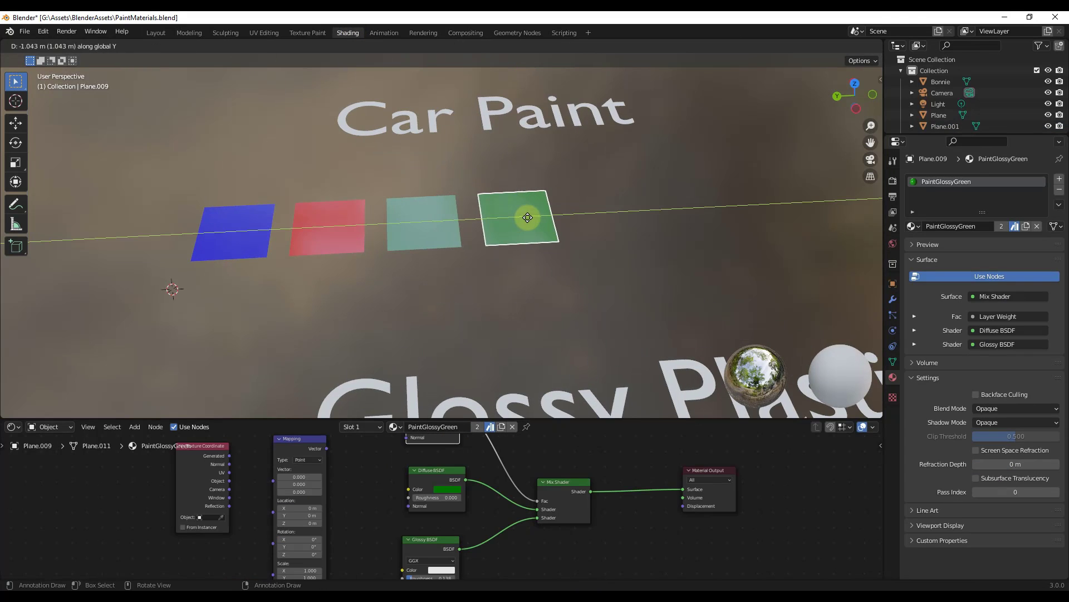
{"action": "left_click", "coordinate": [547, 219]}
- Make the copied green material single-user and set its diffuse colour to bright yellow
{"action": "left_click", "coordinate": [448, 489]}
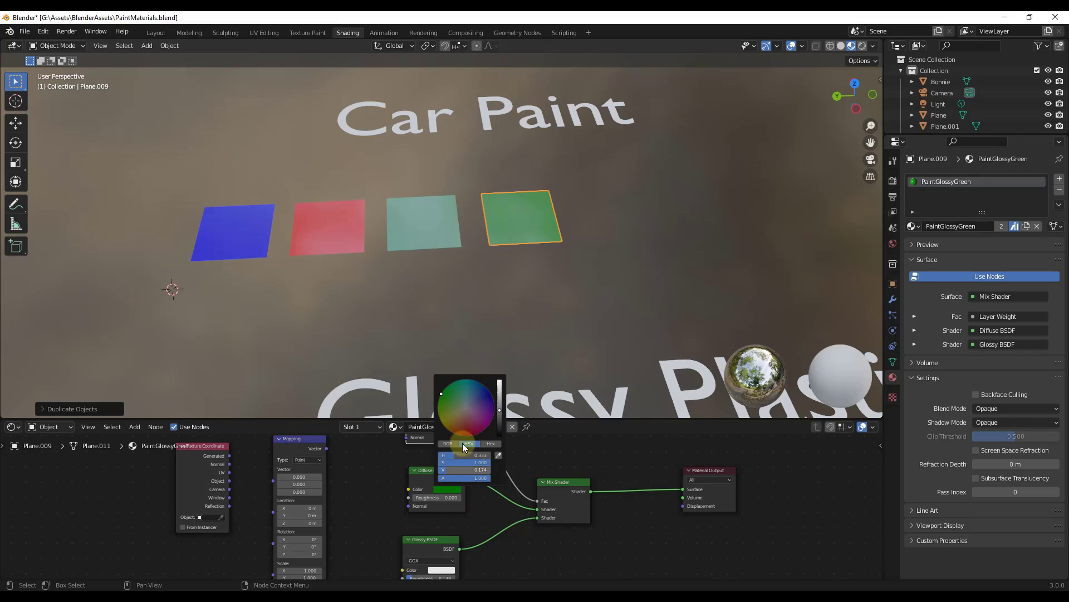
{"action": "left_click", "coordinate": [489, 391]}
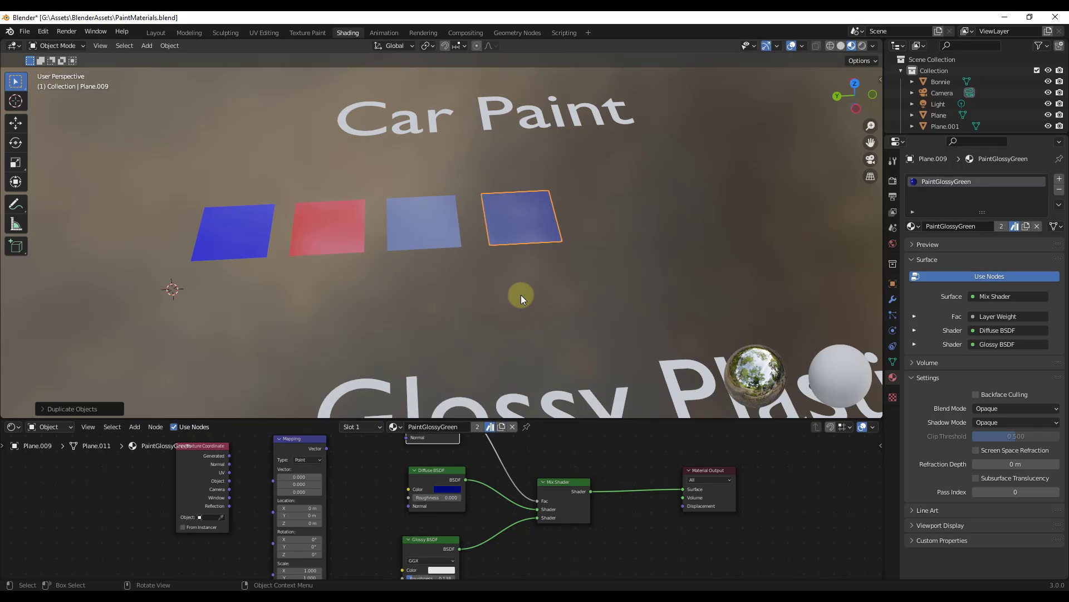
{"action": "key", "text": "ctrl+z"}
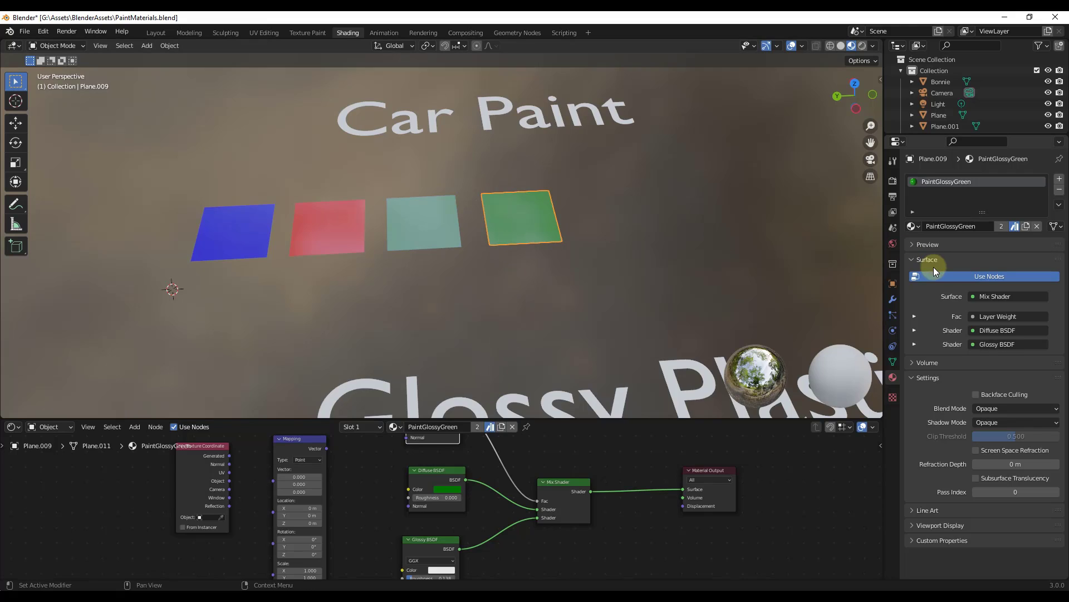
{"action": "left_click", "coordinate": [1001, 226]}
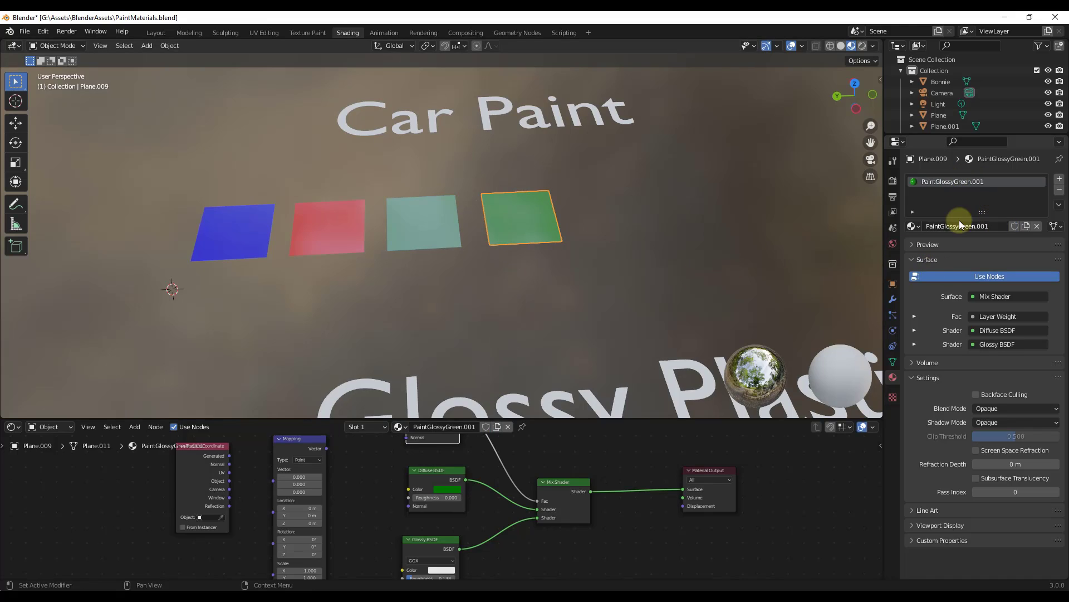
{"action": "left_click", "coordinate": [445, 489]}
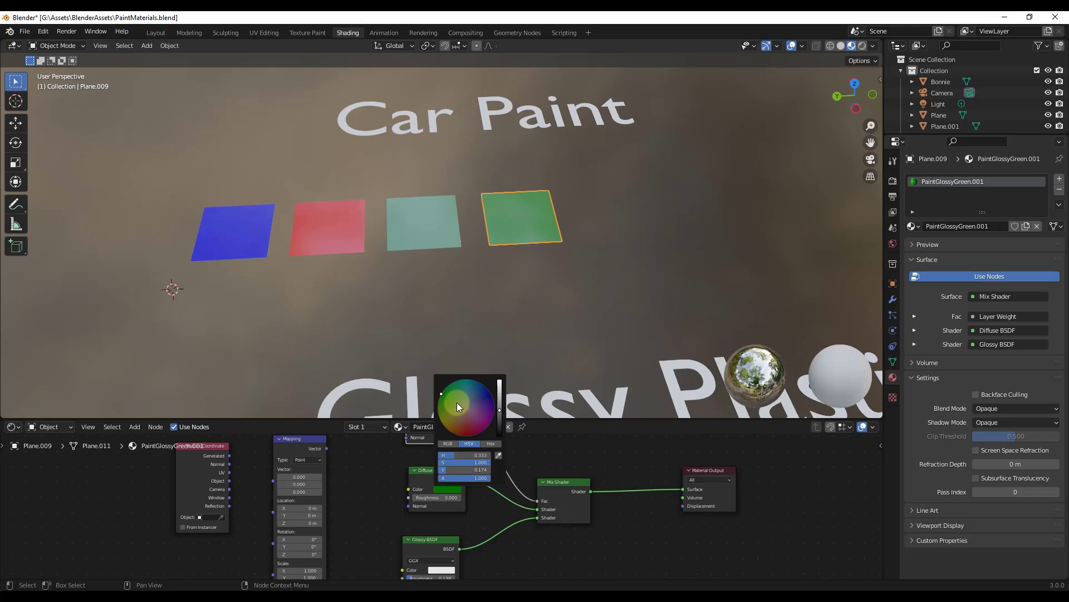
{"action": "left_click_drag", "start_coordinate": [471, 394], "coordinate": [504, 359]}
{"action": "left_click_drag", "start_coordinate": [461, 438], "coordinate": [435, 418]}
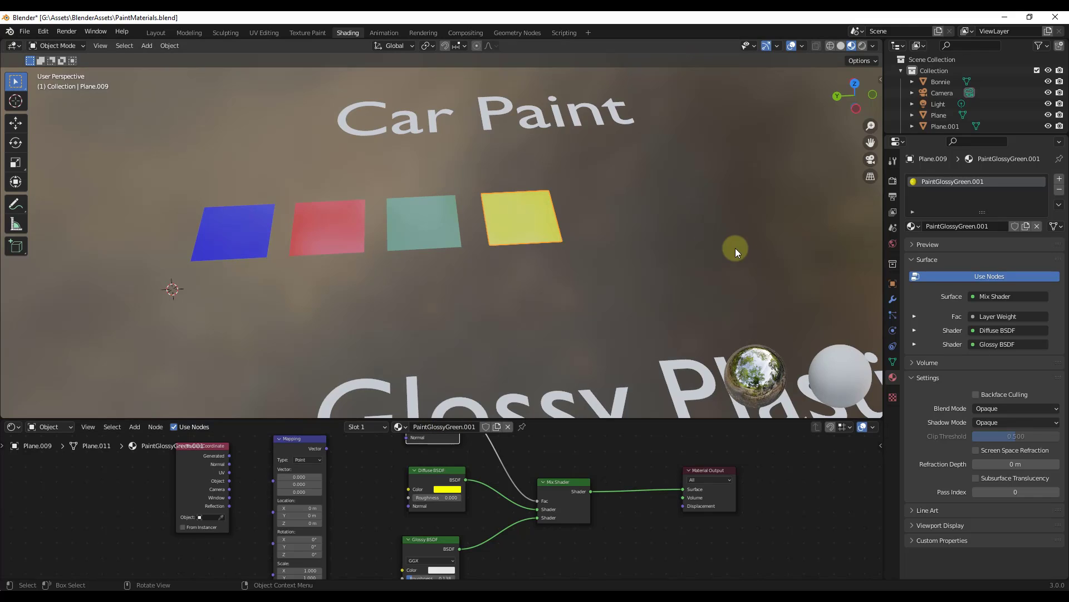
- Rename the material PaintGlossyYellow, mark it as an asset, and return to Layout
{"action": "double_click", "coordinate": [952, 182]}
{"action": "left_click_drag", "start_coordinate": [953, 181], "coordinate": [1003, 181]}
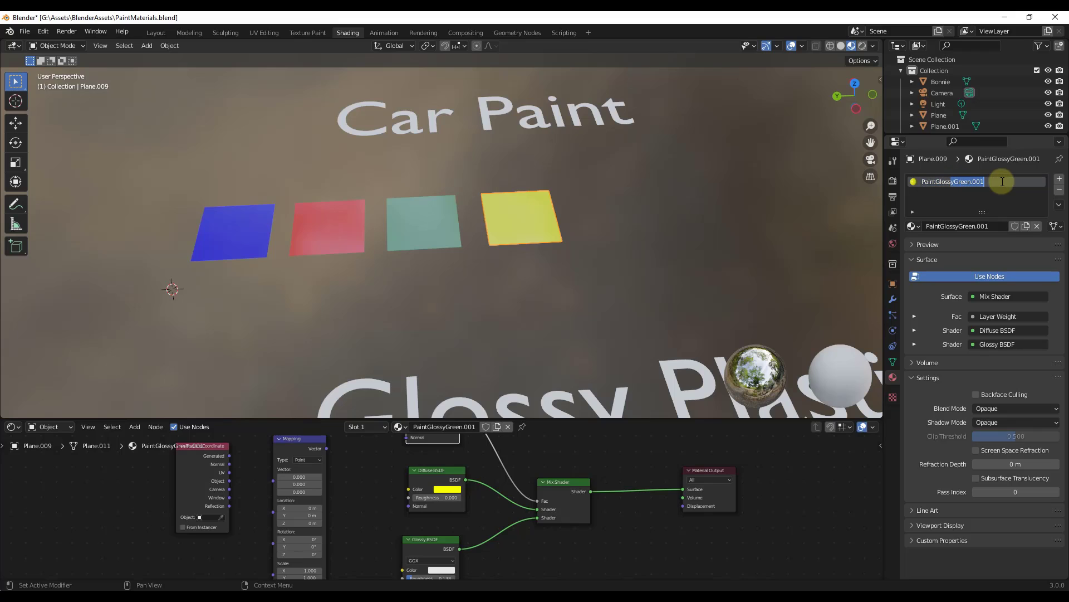
{"action": "type", "text": "Yellow"}
{"action": "key", "text": "Return"}
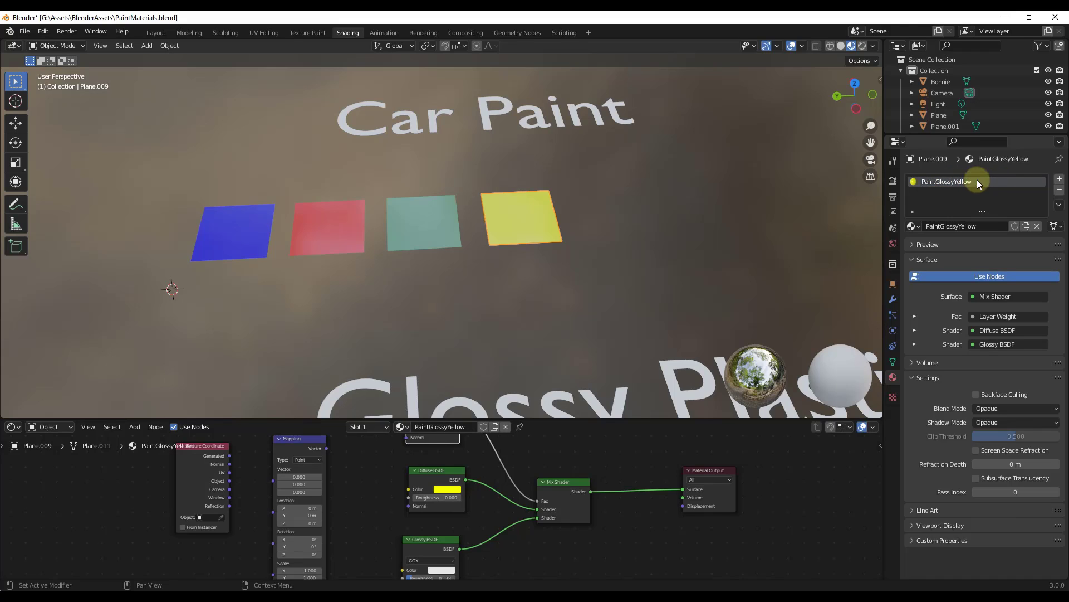
{"action": "right_click", "coordinate": [974, 178]}
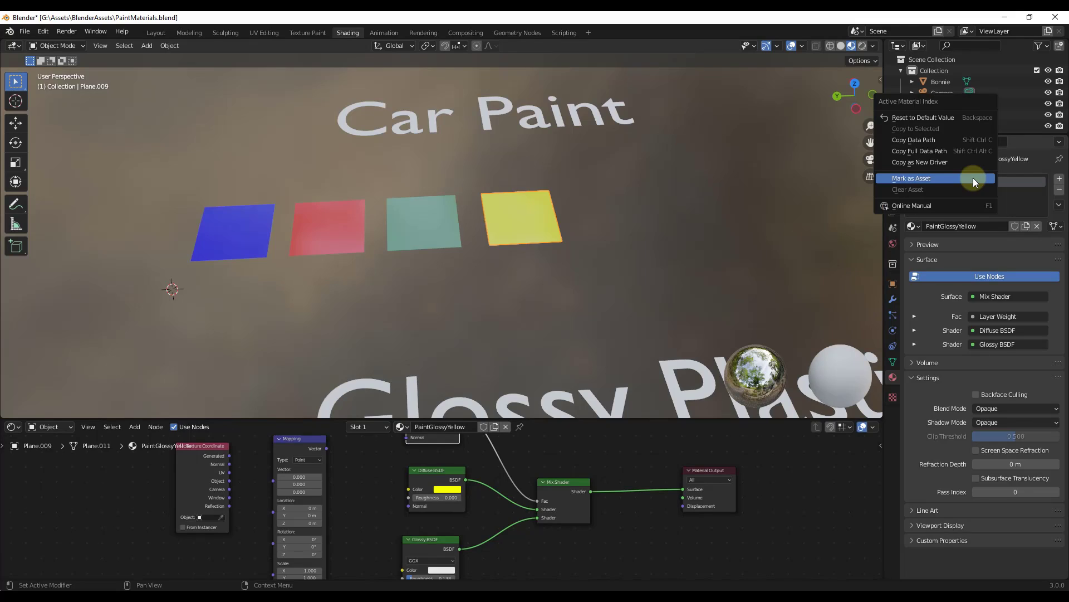
{"action": "left_click", "coordinate": [923, 178]}
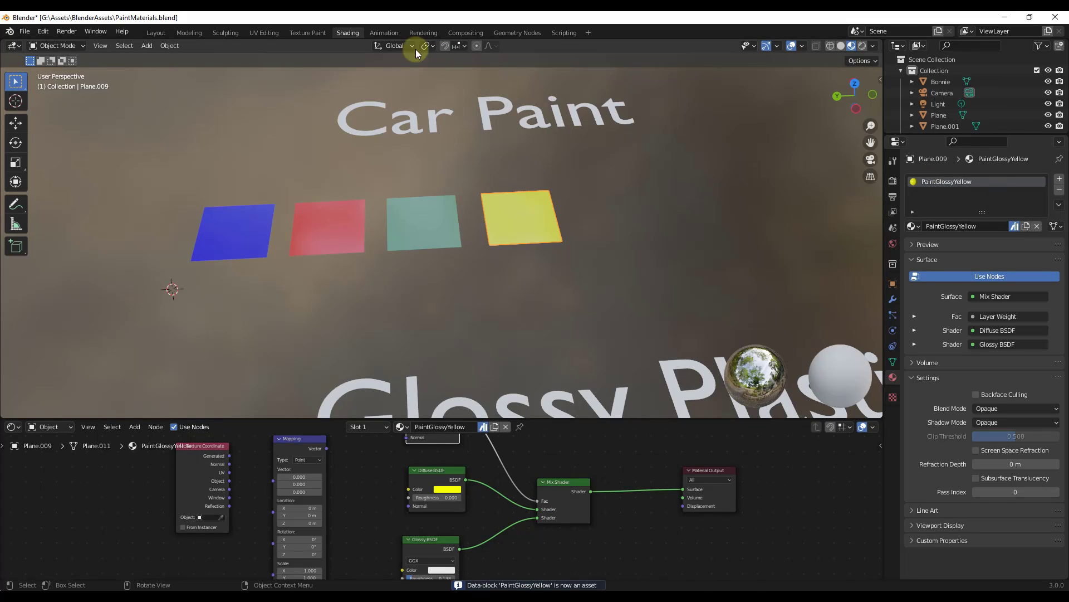
{"action": "left_click", "coordinate": [156, 33]}
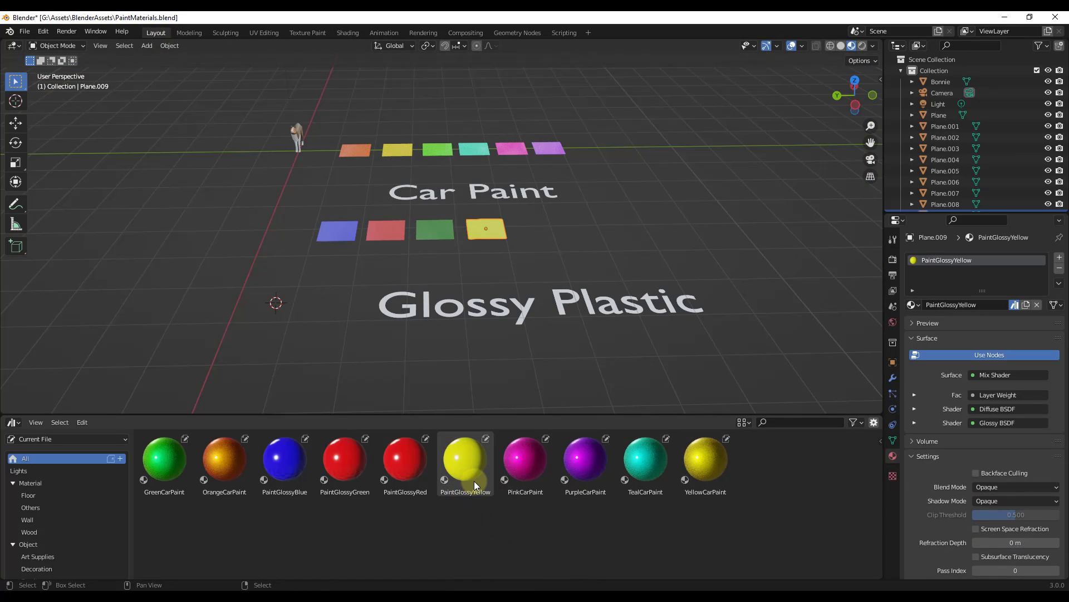
{"action": "mouse_move", "coordinate": [509, 468]}
{"action": "left_mouse_down"}
{"action": "mouse_move", "coordinate": [693, 460]}
{"action": "mouse_move", "coordinate": [470, 457]}
{"action": "left_mouse_up"}
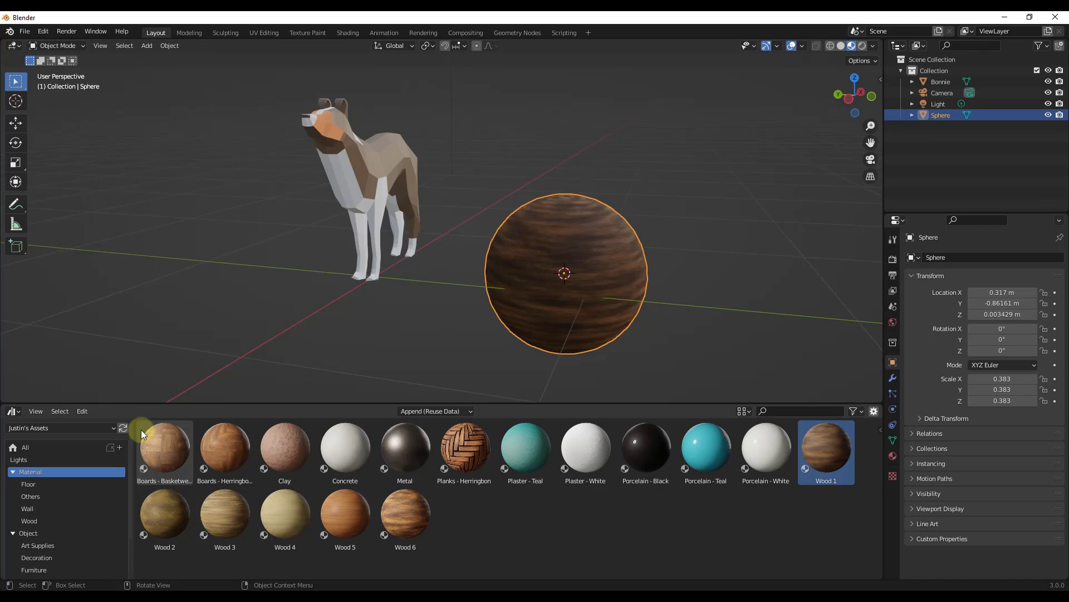
- Show All in the user asset library and drag PaintGlossyBlue, then OrangeCarPaint onto the sphere
{"action": "left_click", "coordinate": [106, 429]}
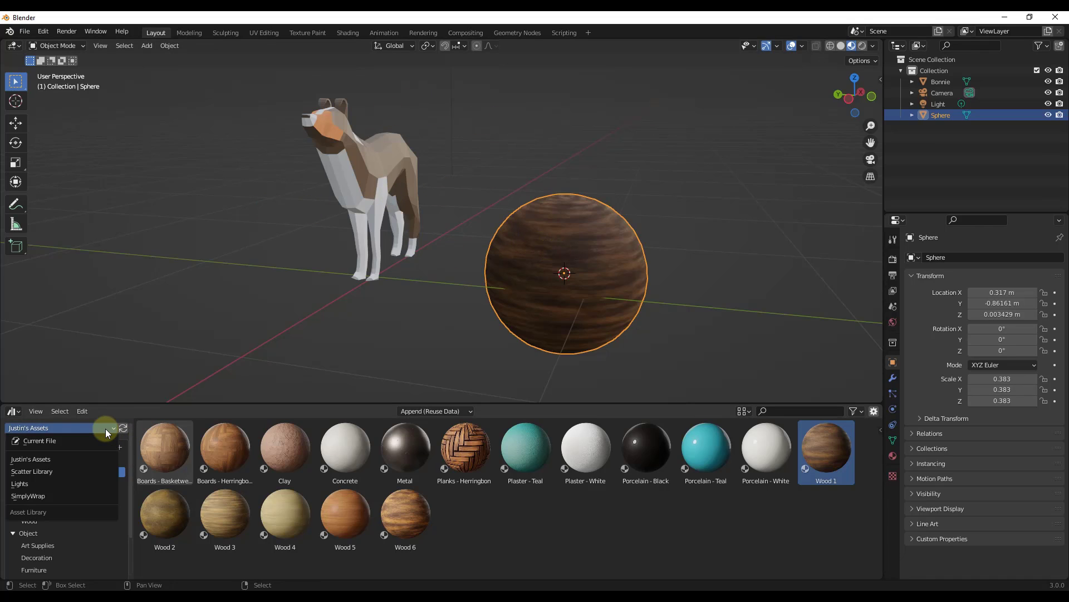
{"action": "left_click", "coordinate": [52, 460]}
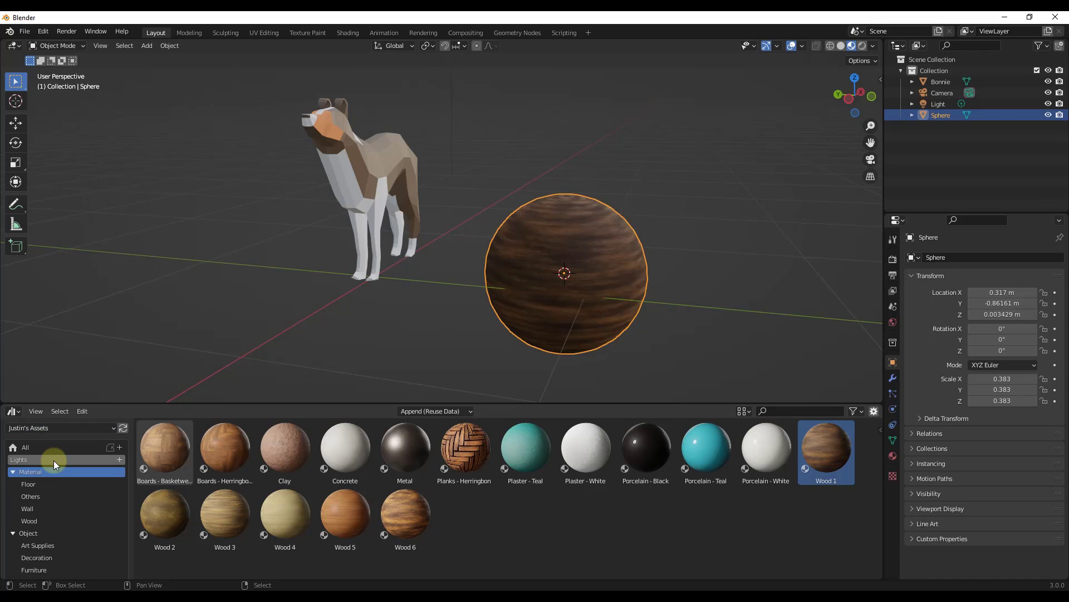
{"action": "left_click", "coordinate": [25, 448]}
{"action": "scroll", "coordinate": [569, 473], "scroll_direction": "down", "scroll_amount": 3}
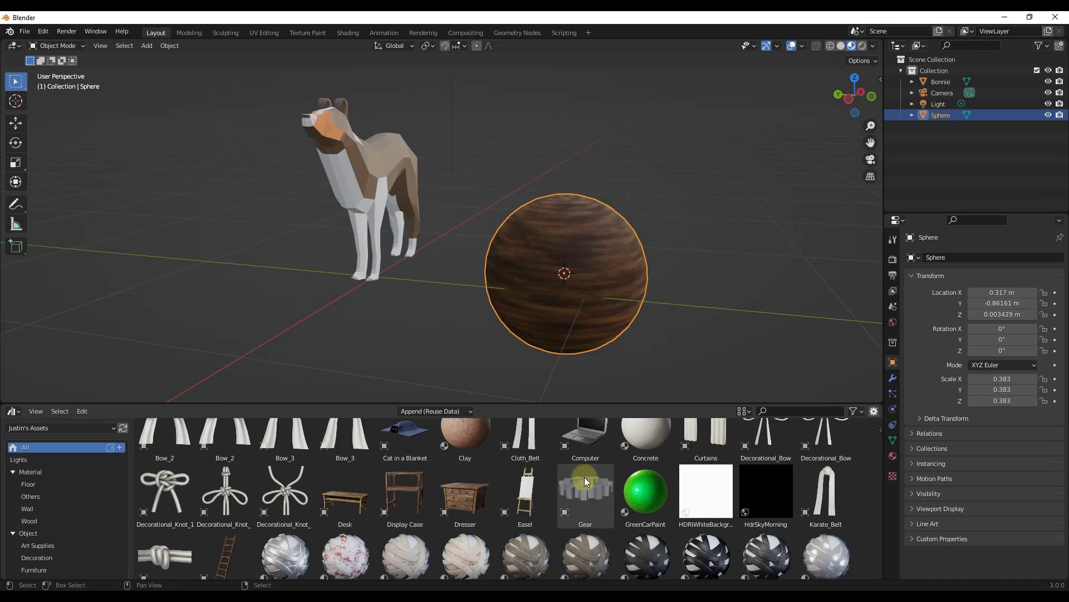
{"action": "scroll", "coordinate": [642, 480], "scroll_direction": "down", "scroll_amount": 10}
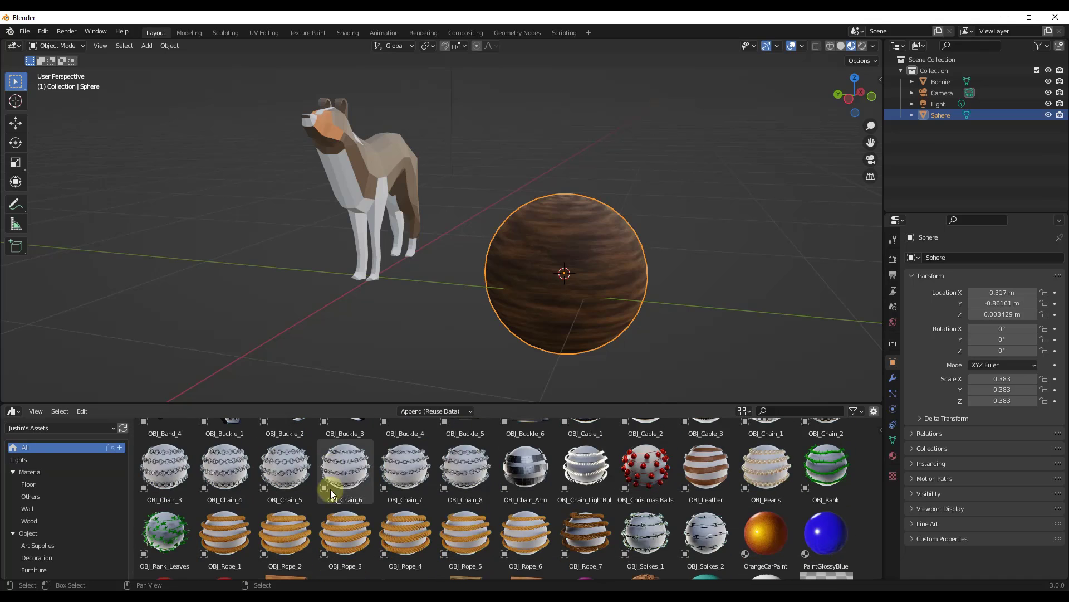
{"action": "scroll", "coordinate": [337, 489], "scroll_direction": "down", "scroll_amount": 2}
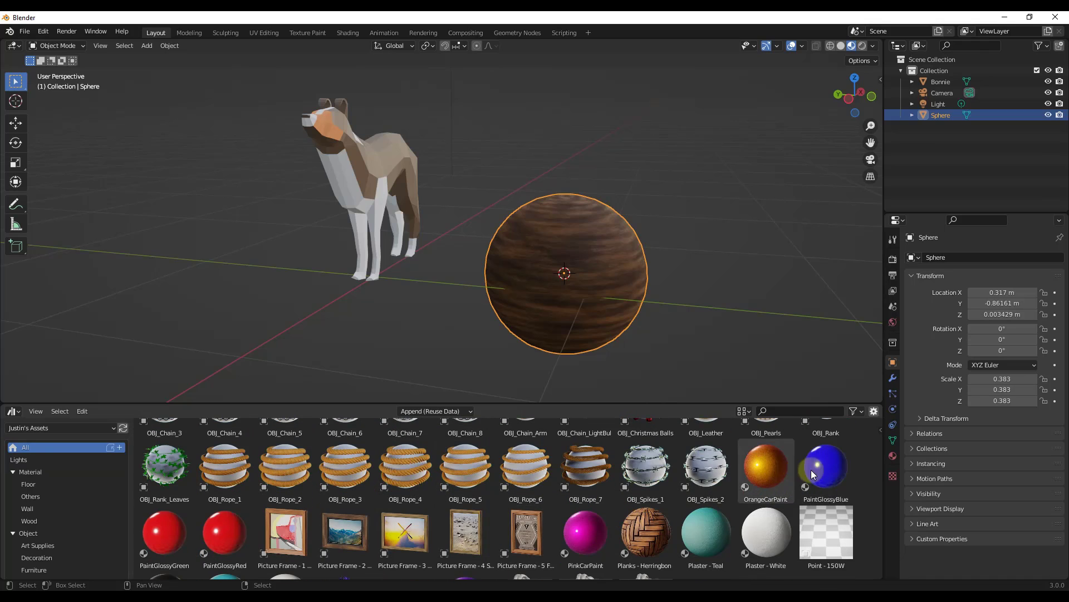
{"action": "left_click_drag", "start_coordinate": [813, 473], "coordinate": [564, 273]}
{"action": "left_click_drag", "start_coordinate": [766, 468], "coordinate": [574, 279]}
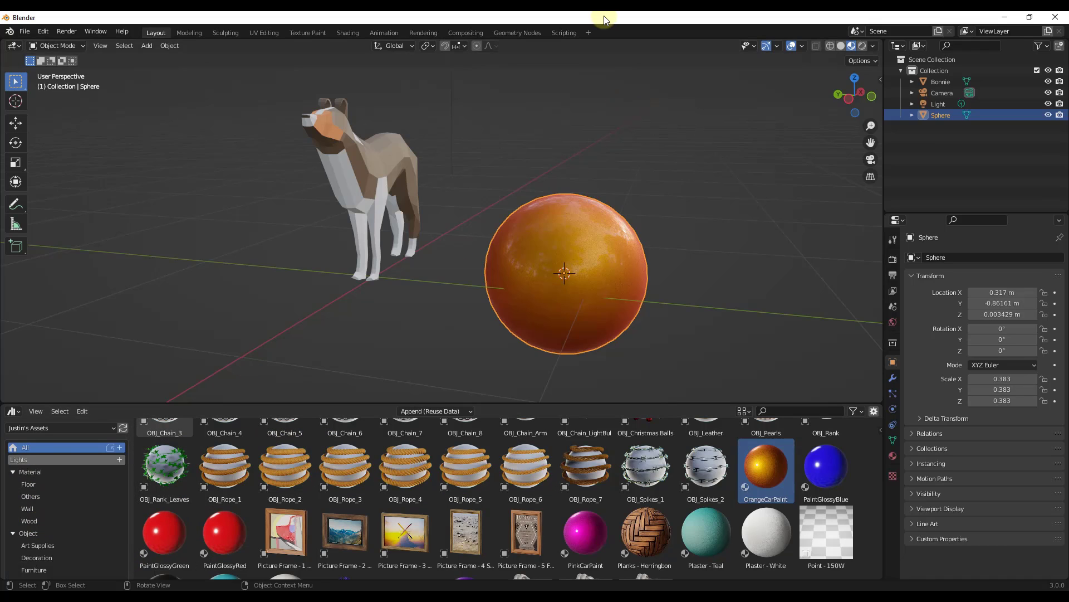
- From the Floor catalog, apply Planks - Herringbone to the sphere
{"action": "left_click", "coordinate": [37, 484]}
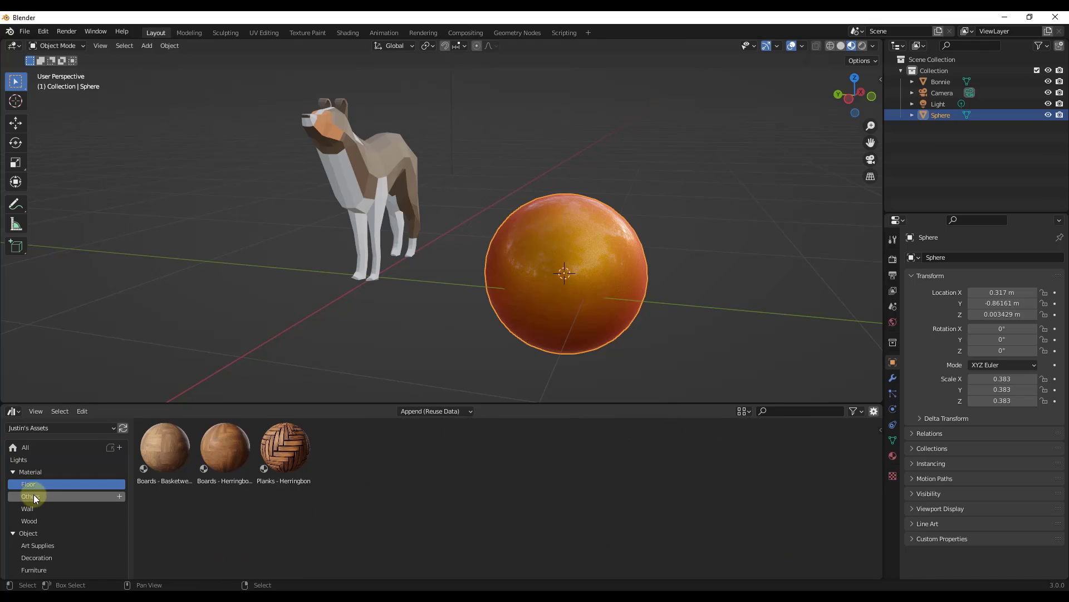
{"action": "left_click", "coordinate": [35, 496]}
{"action": "left_click", "coordinate": [38, 483]}
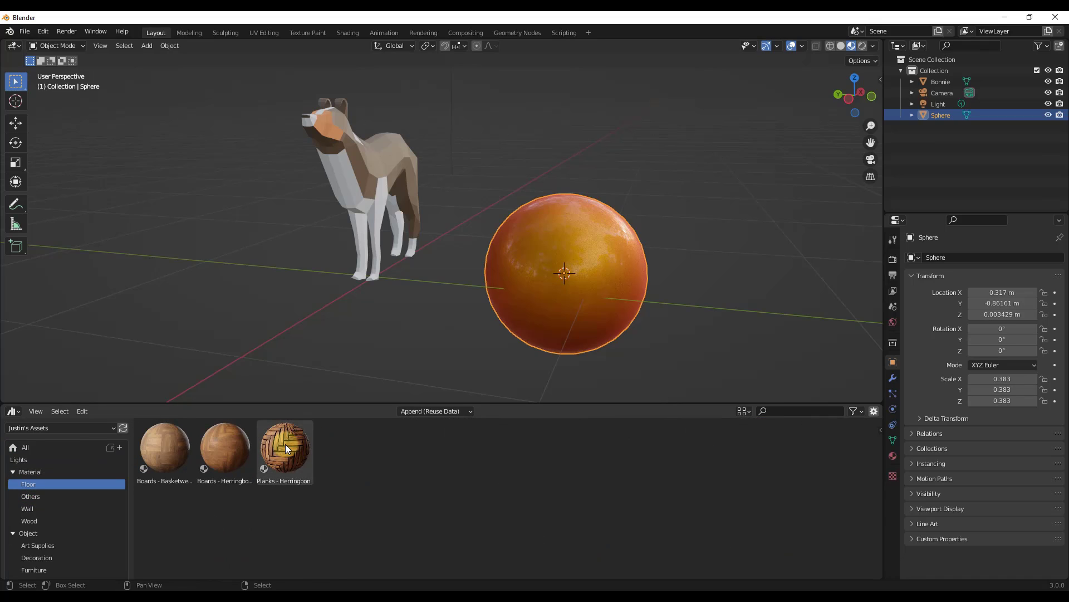
{"action": "left_click_drag", "start_coordinate": [285, 443], "coordinate": [593, 251]}
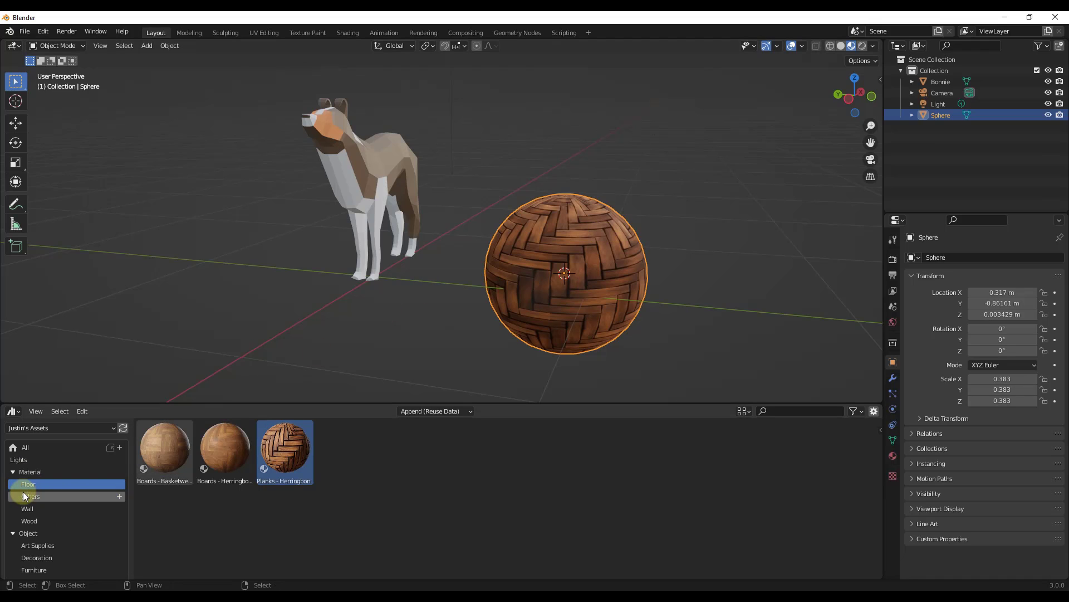
- Bring up the PaintMaterials window and add a new catalog under Material
{"action": "double_click", "coordinate": [608, 18]}
{"action": "left_click", "coordinate": [364, 317]}
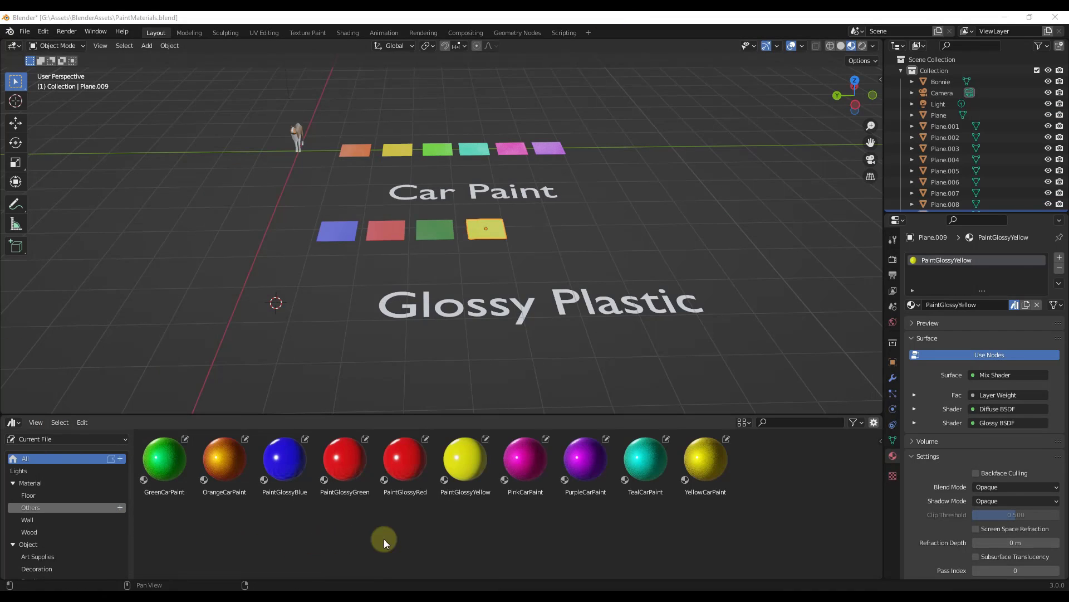
{"action": "left_click", "coordinate": [45, 481]}
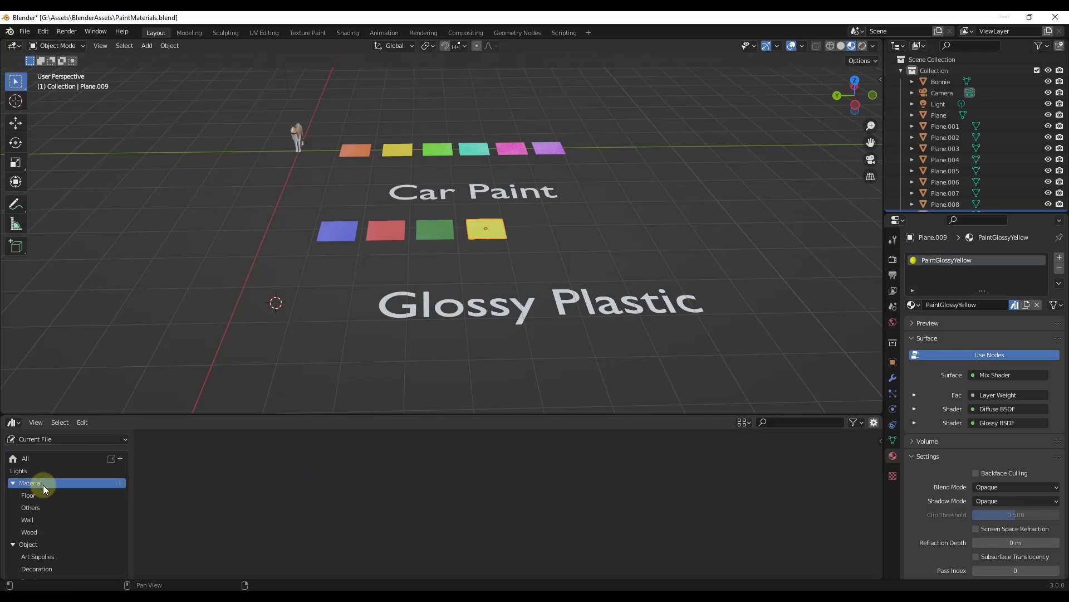
{"action": "left_click", "coordinate": [119, 482]}
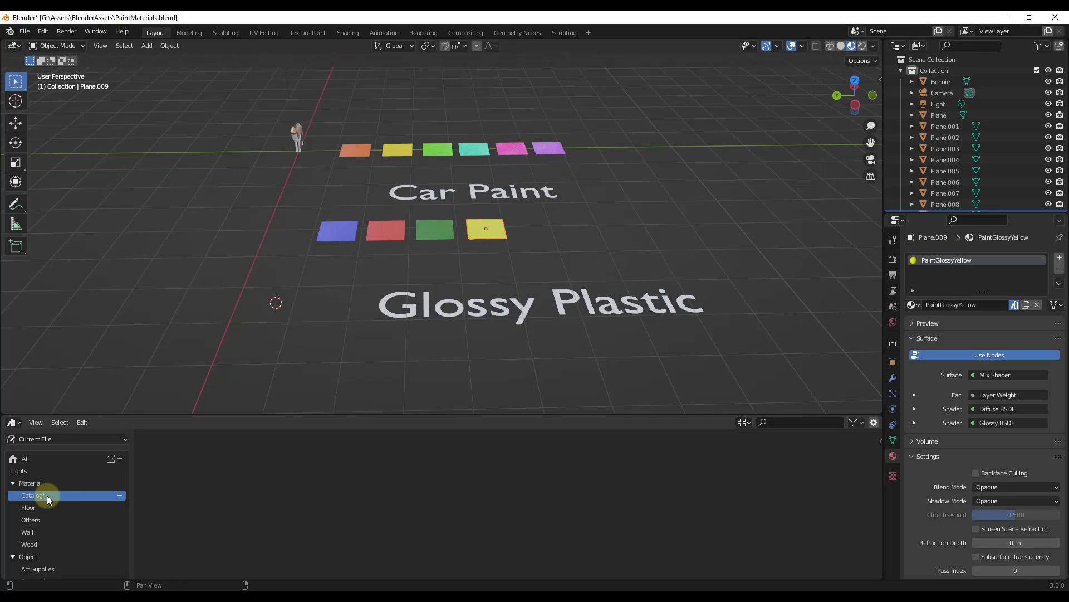
- Rename the new catalog to Paint - Car
{"action": "scroll", "coordinate": [47, 495], "scroll_direction": "down", "scroll_amount": 3}
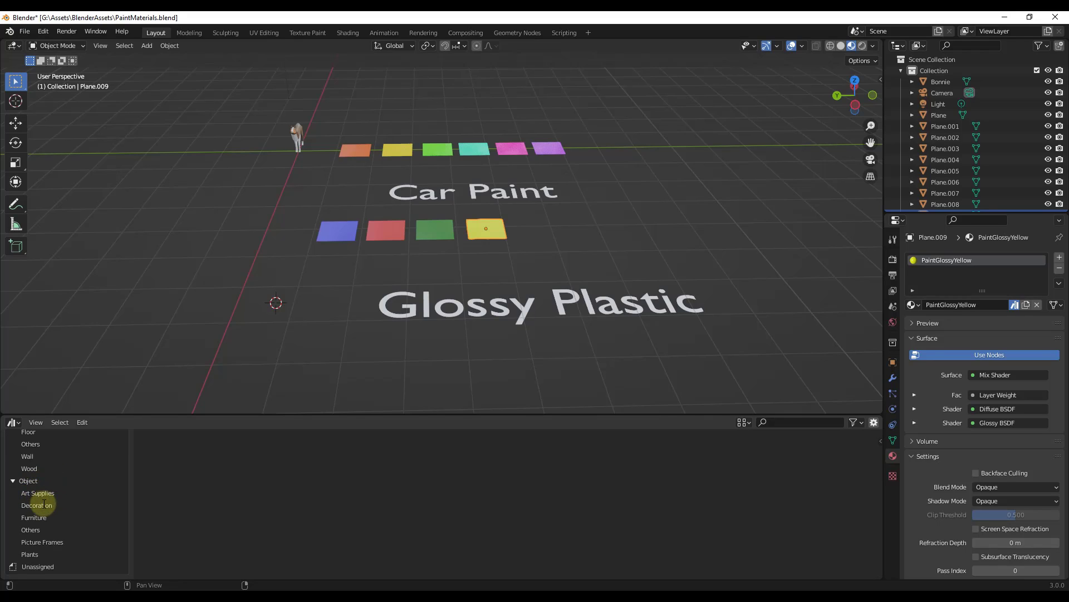
{"action": "scroll", "coordinate": [34, 492], "scroll_direction": "up", "scroll_amount": 3}
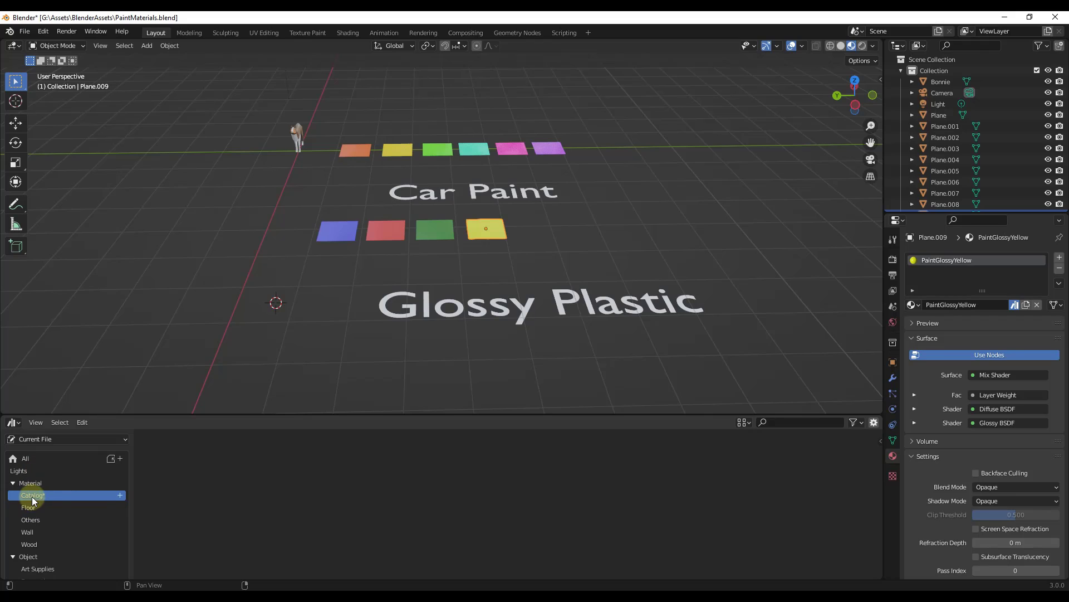
{"action": "right_click", "coordinate": [32, 497]}
{"action": "left_click", "coordinate": [45, 503]}
{"action": "scroll", "coordinate": [65, 498], "scroll_direction": "down", "scroll_amount": 3}
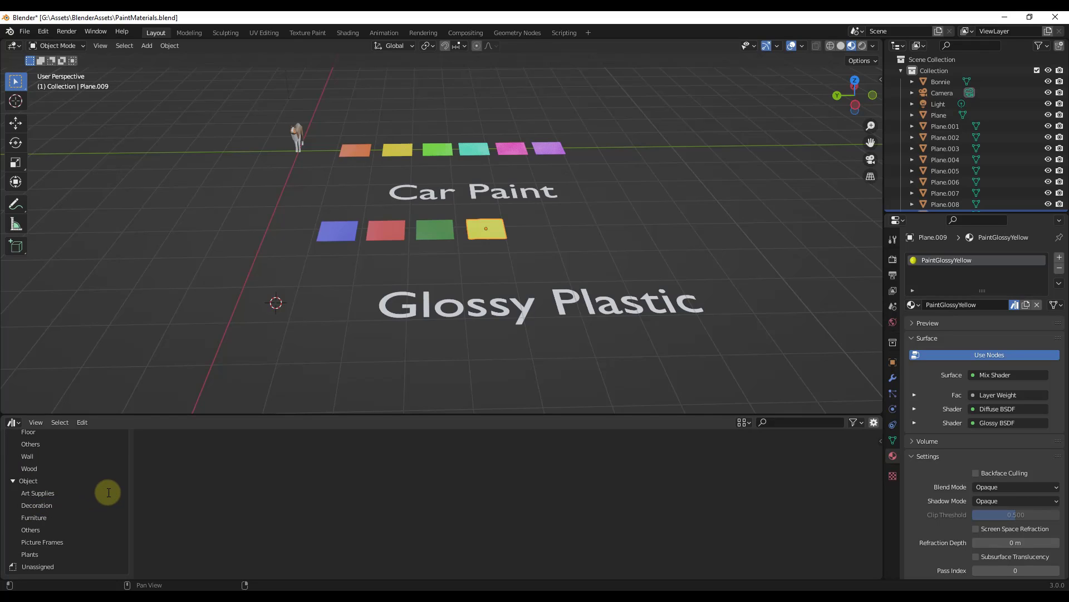
{"action": "type", "text": "Car"}
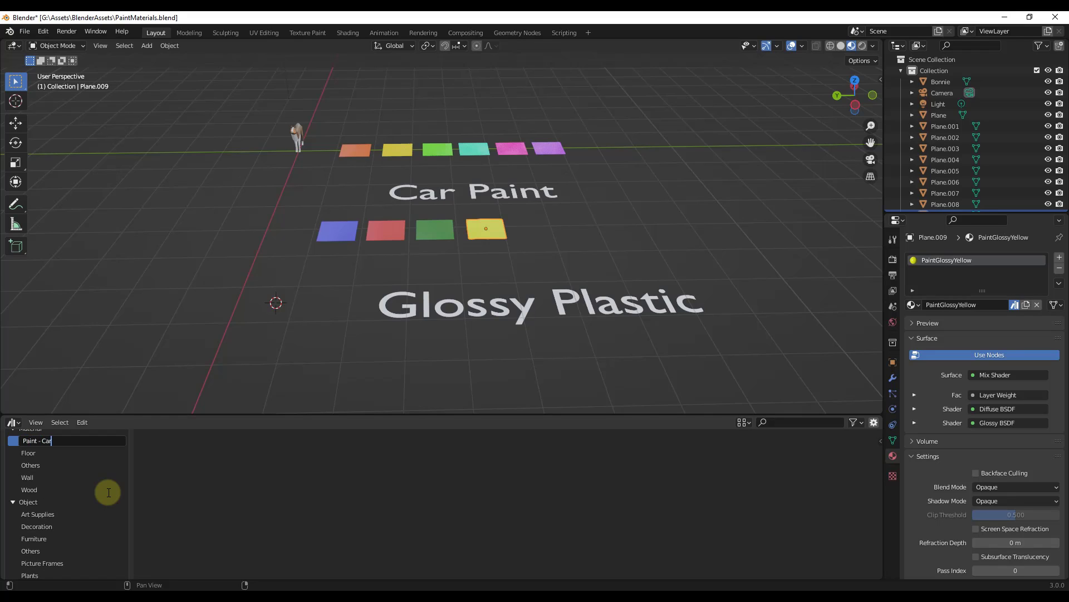
{"action": "key", "text": "Return"}
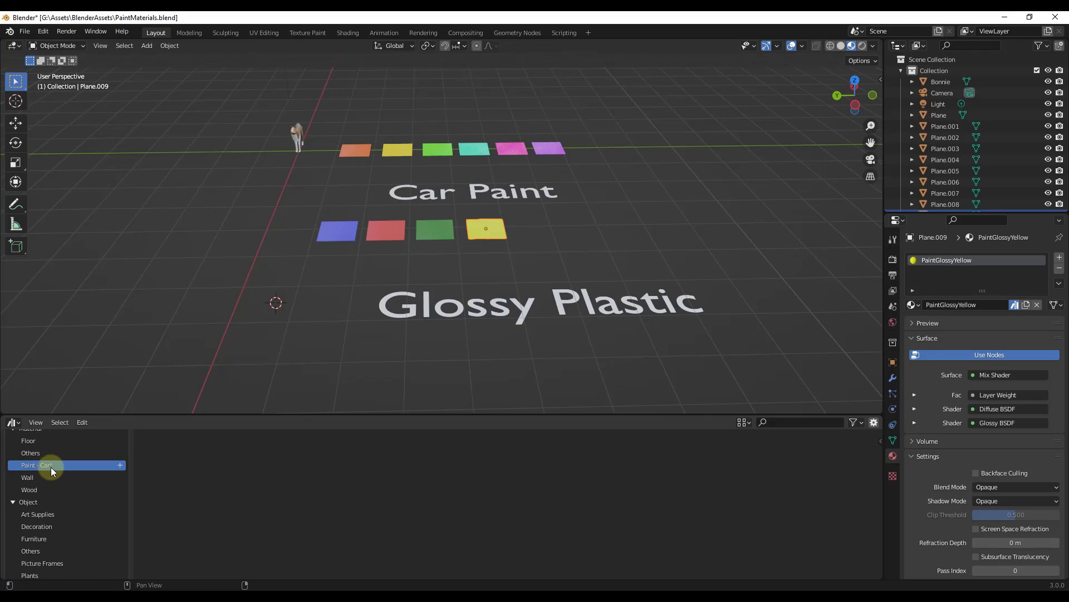
{"action": "scroll", "coordinate": [55, 468], "scroll_direction": "up", "scroll_amount": 2}
- Select Green, Orange, Purple, Teal, Yellow and Pink CarPaint and drag them into Paint - Car
{"action": "left_click", "coordinate": [34, 449]}
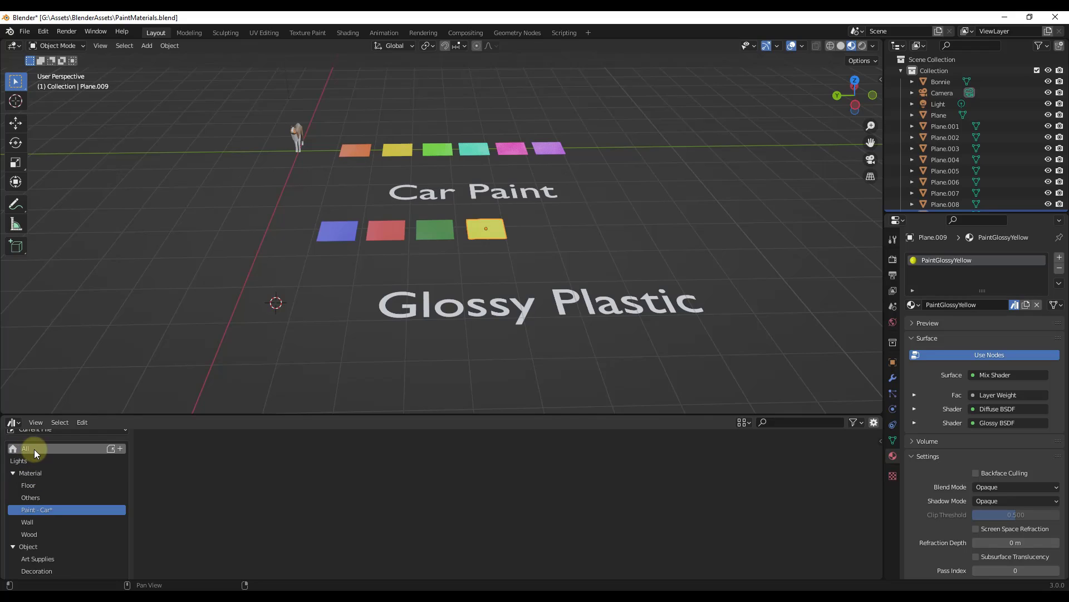
{"action": "left_click", "coordinate": [167, 460]}
{"action": "left_click", "coordinate": [228, 454], "text": "shift"}
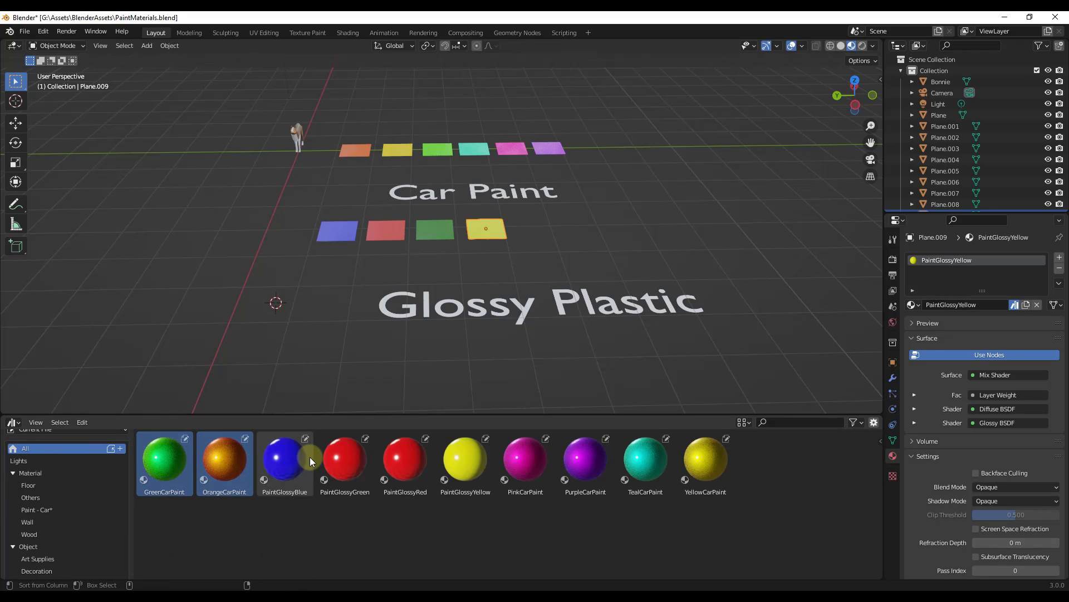
{"action": "left_click", "coordinate": [582, 465], "text": "shift"}
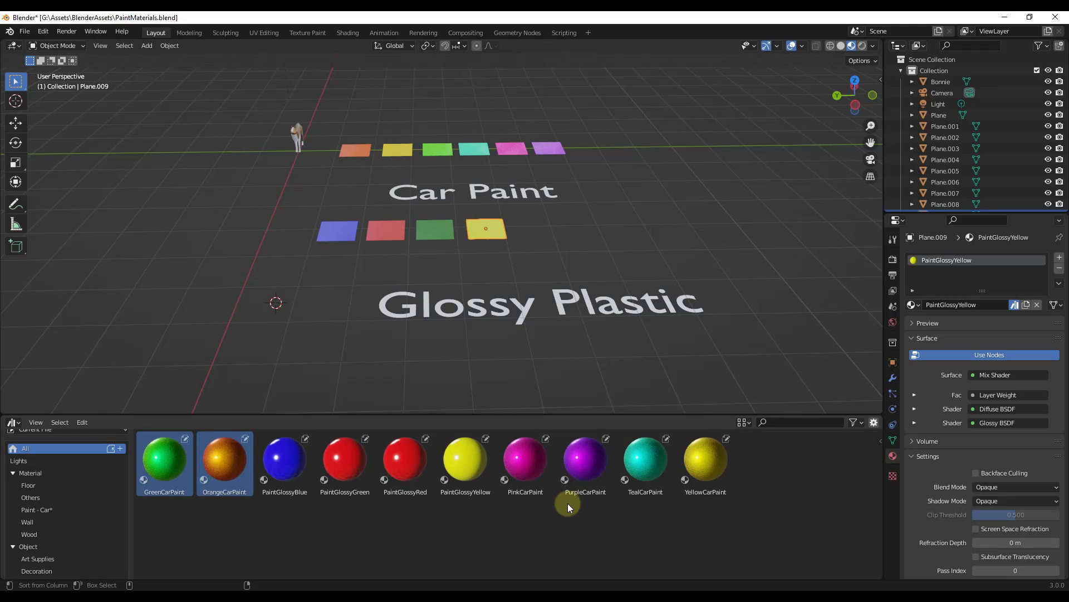
{"action": "left_click", "coordinate": [708, 472], "text": "shift"}
{"action": "left_click", "coordinate": [645, 468], "text": "shift"}
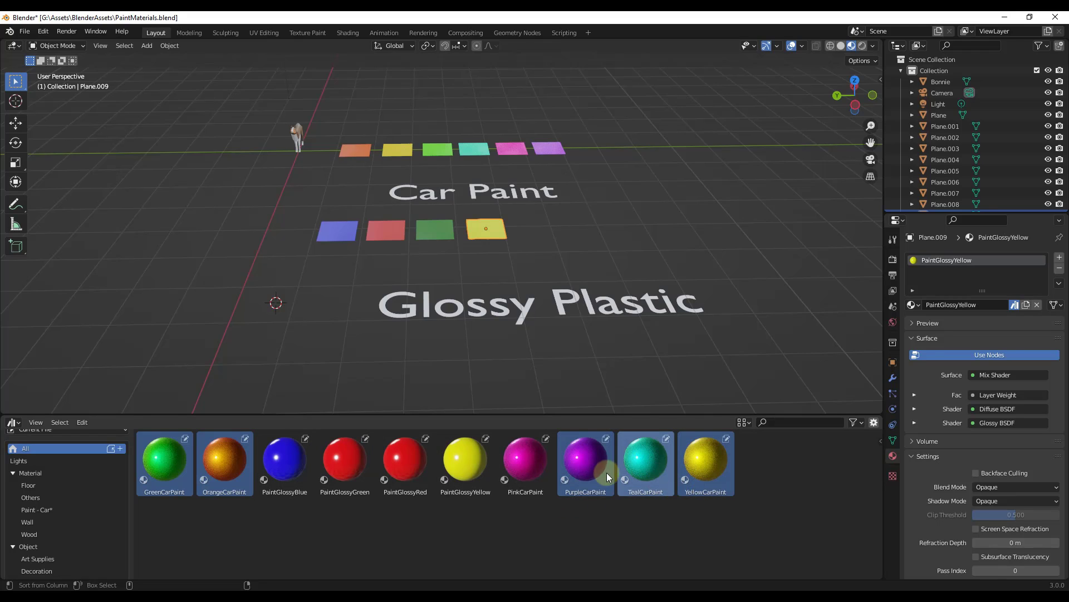
{"action": "left_click", "coordinate": [504, 456], "text": "shift"}
{"action": "mouse_move", "coordinate": [524, 463]}
{"action": "left_mouse_down"}
{"action": "mouse_move", "coordinate": [334, 453]}
{"action": "mouse_move", "coordinate": [129, 465]}
{"action": "mouse_move", "coordinate": [42, 510]}
{"action": "left_mouse_up"}
- Check the Floor, Others and Paint - Car catalogs to confirm the six car paints moved
{"action": "left_click", "coordinate": [35, 484]}
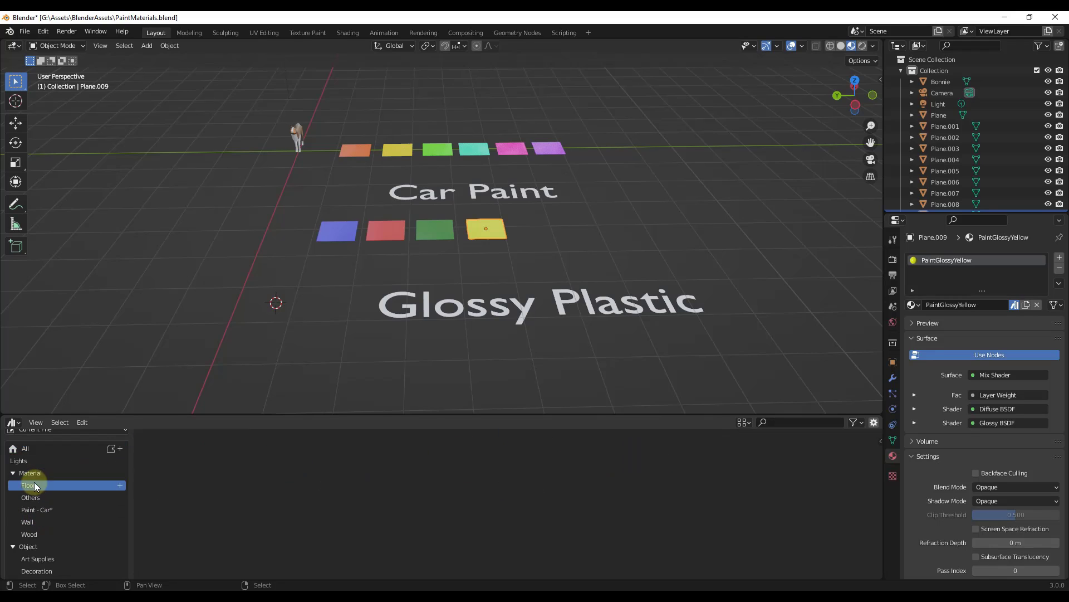
{"action": "left_click", "coordinate": [29, 497]}
{"action": "left_click", "coordinate": [42, 509]}
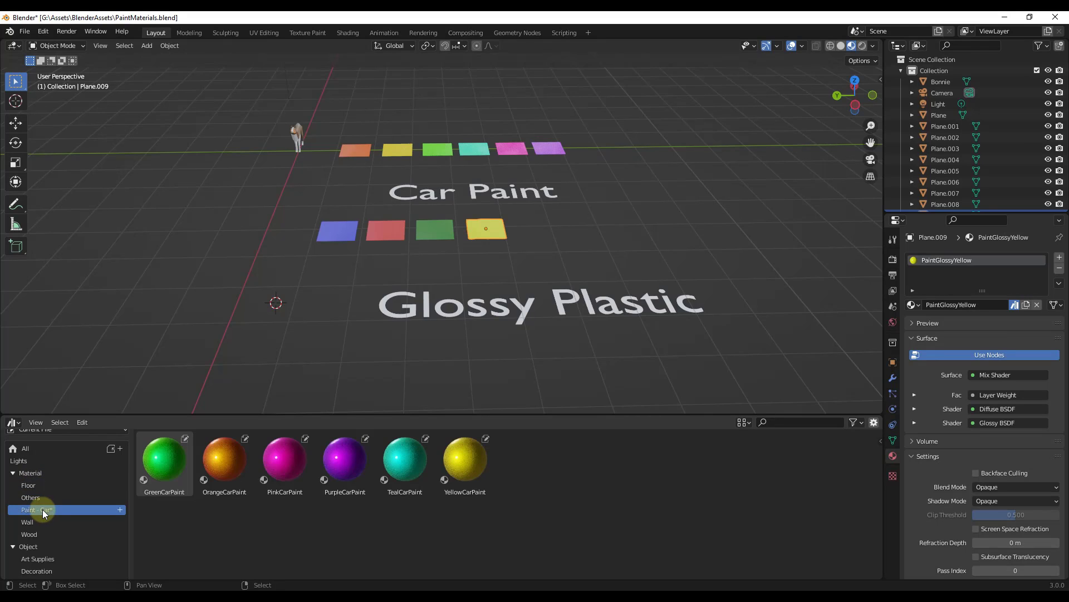
{"action": "scroll", "coordinate": [53, 445], "scroll_direction": "up", "scroll_amount": 1}
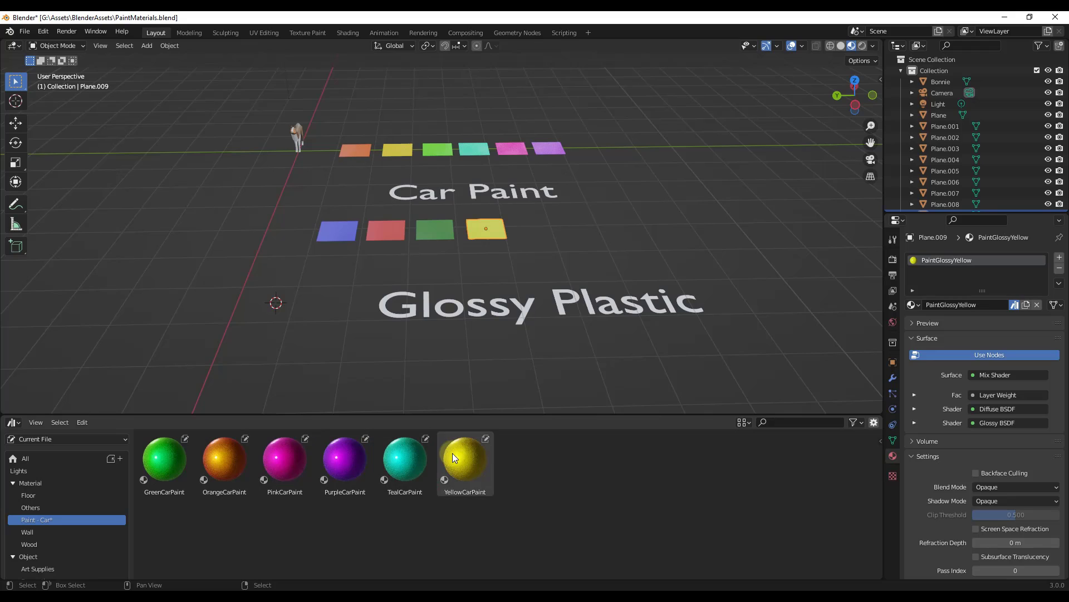
- Add a new catalog named Paint - Glossy under Material
{"action": "left_click", "coordinate": [34, 483]}
{"action": "left_click", "coordinate": [121, 483]}
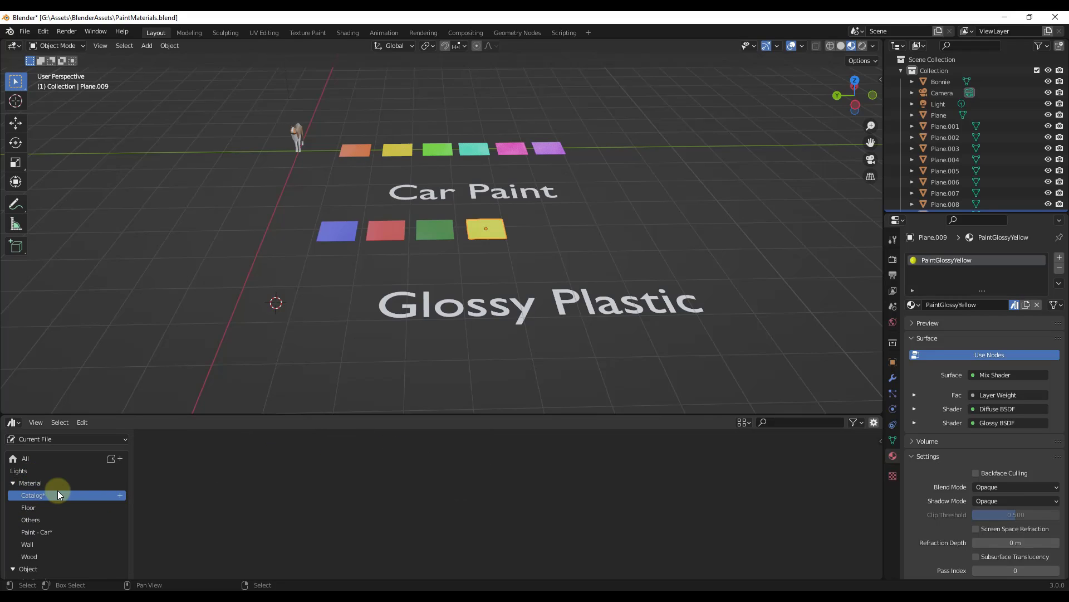
{"action": "scroll", "coordinate": [42, 496], "scroll_direction": "down", "scroll_amount": 3}
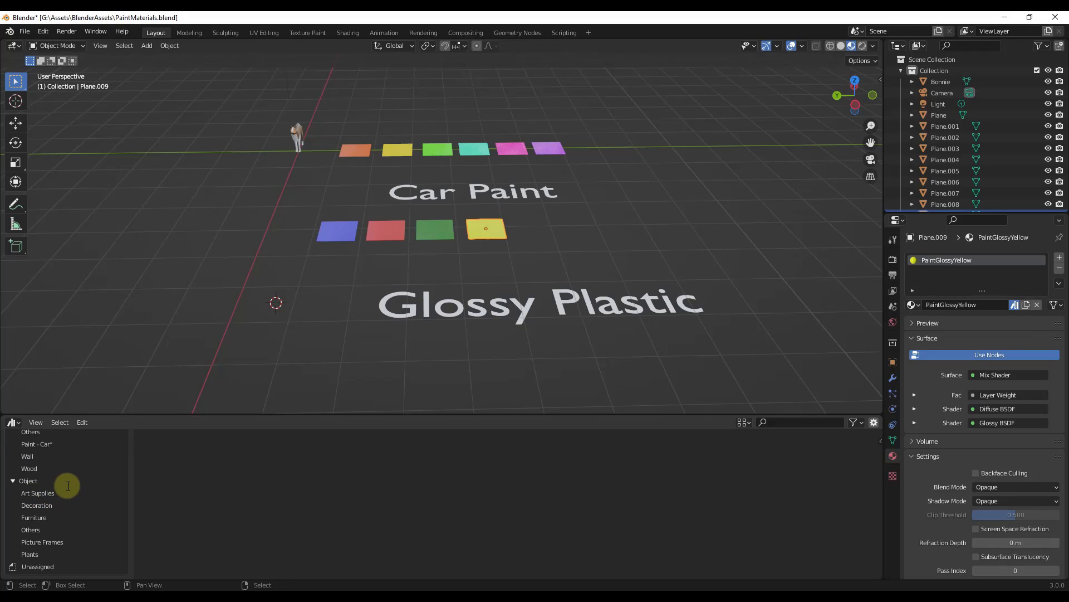
{"action": "scroll", "coordinate": [68, 483], "scroll_direction": "up", "scroll_amount": 3}
{"action": "type", "text": "F"}
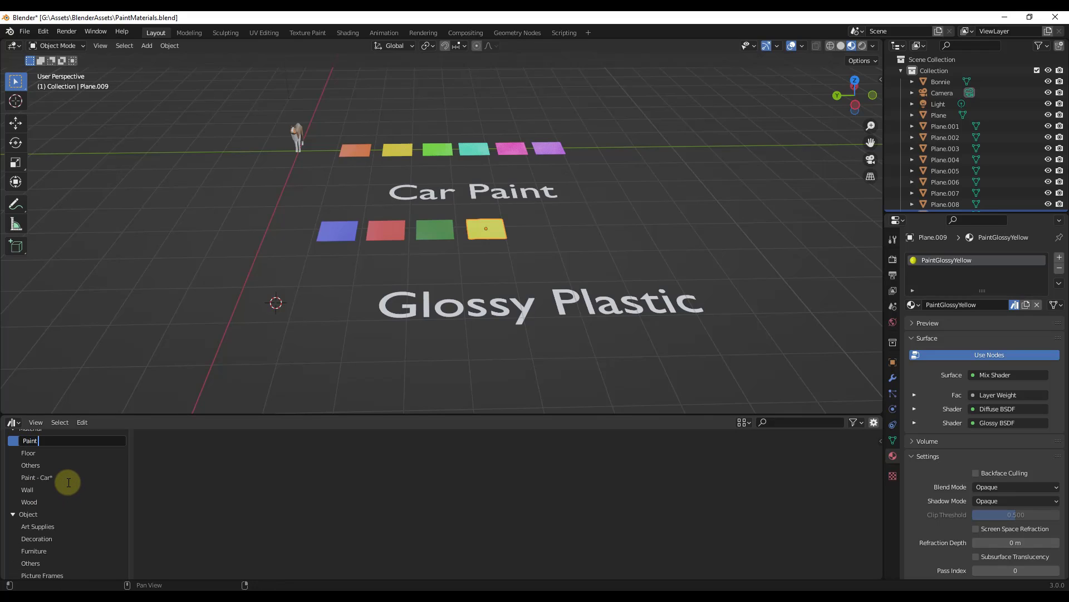
{"action": "type", "text": "aint - GLossy"}
{"action": "key", "text": "Return"}
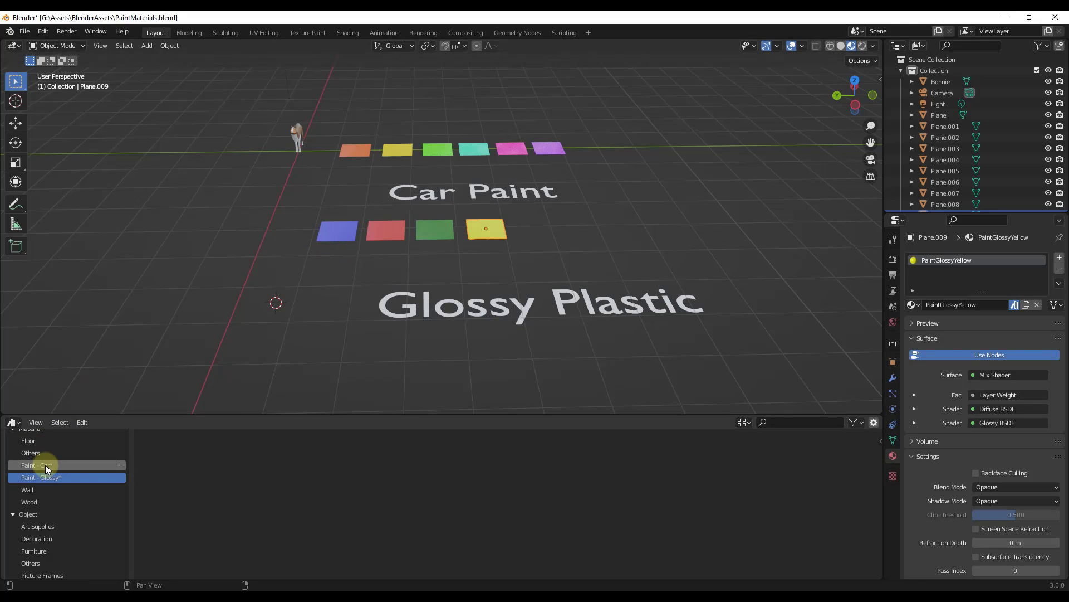
{"action": "scroll", "coordinate": [45, 465], "scroll_direction": "up", "scroll_amount": 4}
- Move PaintGlossyBlue, Green, Red and Yellow into Paint - Glossy and save PaintMaterials.blend
{"action": "left_click", "coordinate": [32, 457]}
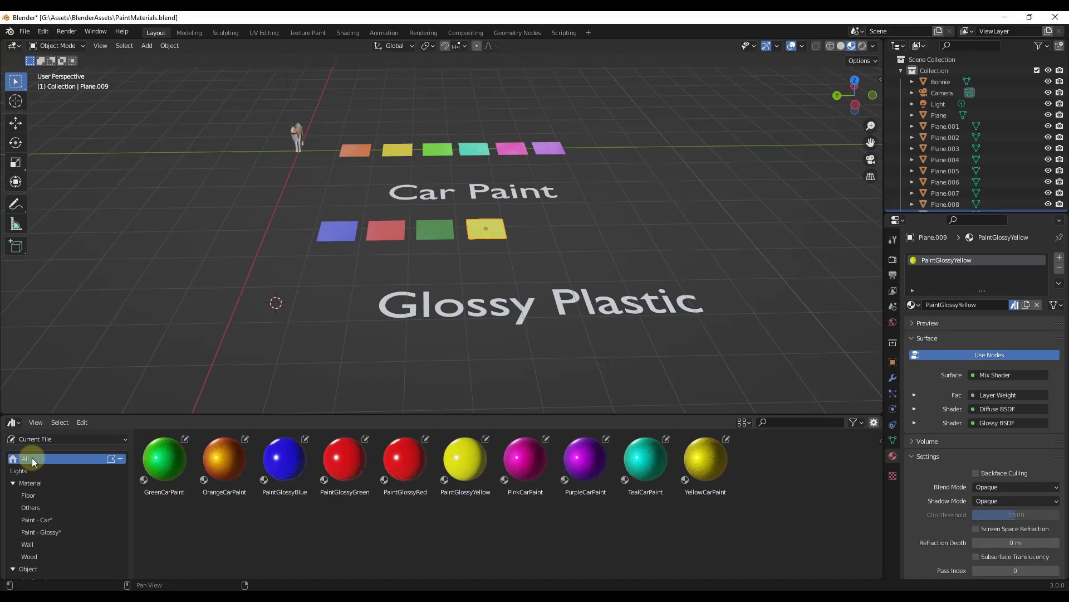
{"action": "left_click", "coordinate": [294, 457]}
{"action": "left_click", "coordinate": [342, 461], "text": "shift"}
{"action": "left_click", "coordinate": [404, 460], "text": "shift"}
{"action": "left_click", "coordinate": [469, 459], "text": "shift"}
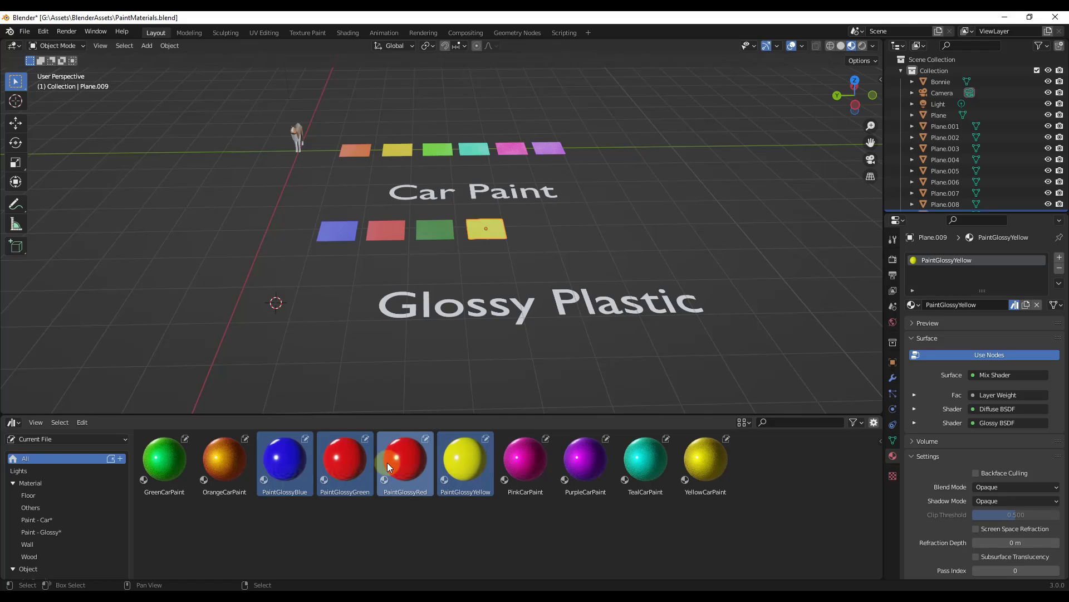
{"action": "mouse_move", "coordinate": [387, 463]}
{"action": "left_mouse_down"}
{"action": "mouse_move", "coordinate": [32, 522]}
{"action": "mouse_move", "coordinate": [59, 532]}
{"action": "left_mouse_up"}
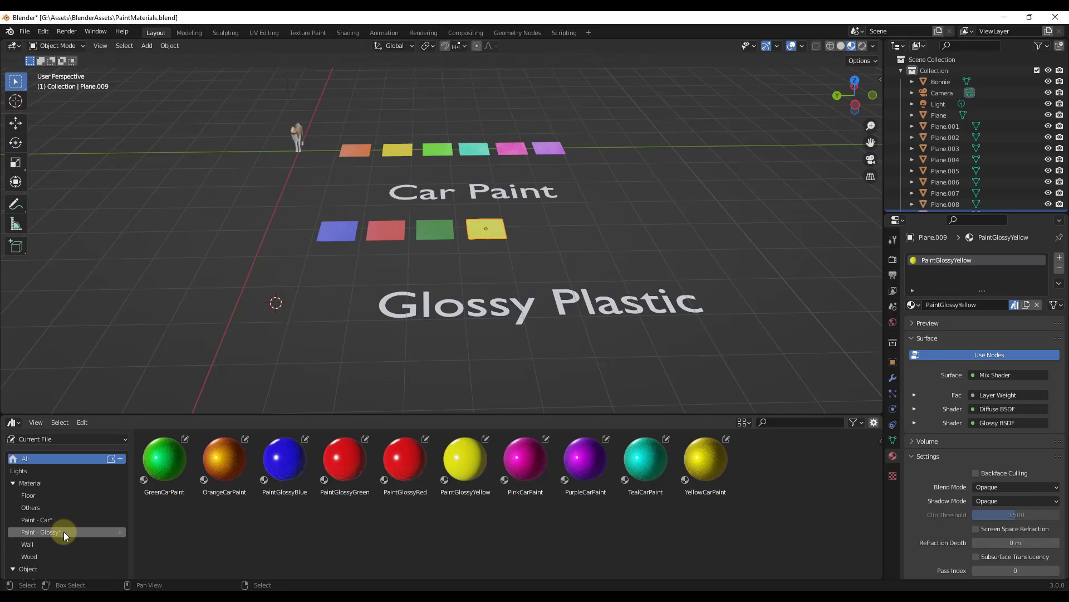
{"action": "left_click", "coordinate": [25, 31]}
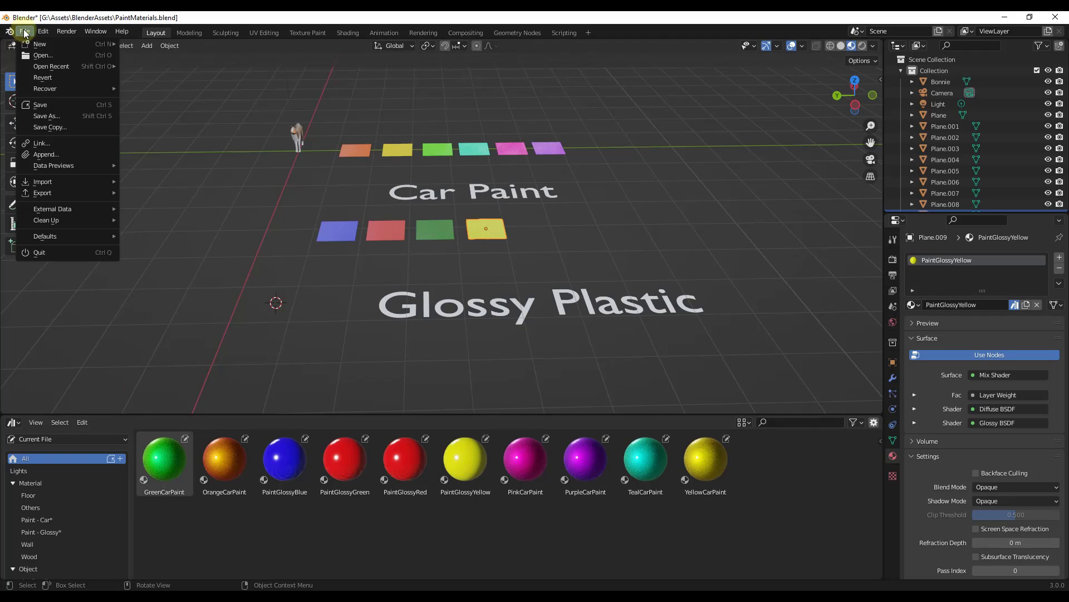
{"action": "left_click", "coordinate": [39, 104]}
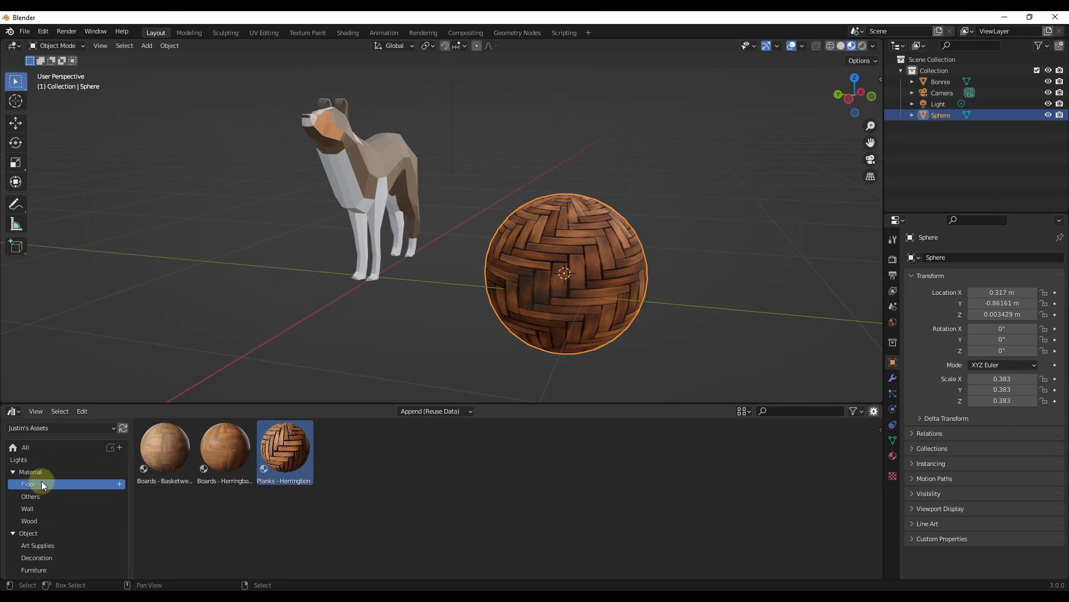
- Refresh the asset library and drag GreenCarPaint, OrangeCarPaint, then PinkCarPaint from Paint - Car onto the sphere
{"action": "left_click", "coordinate": [123, 427]}
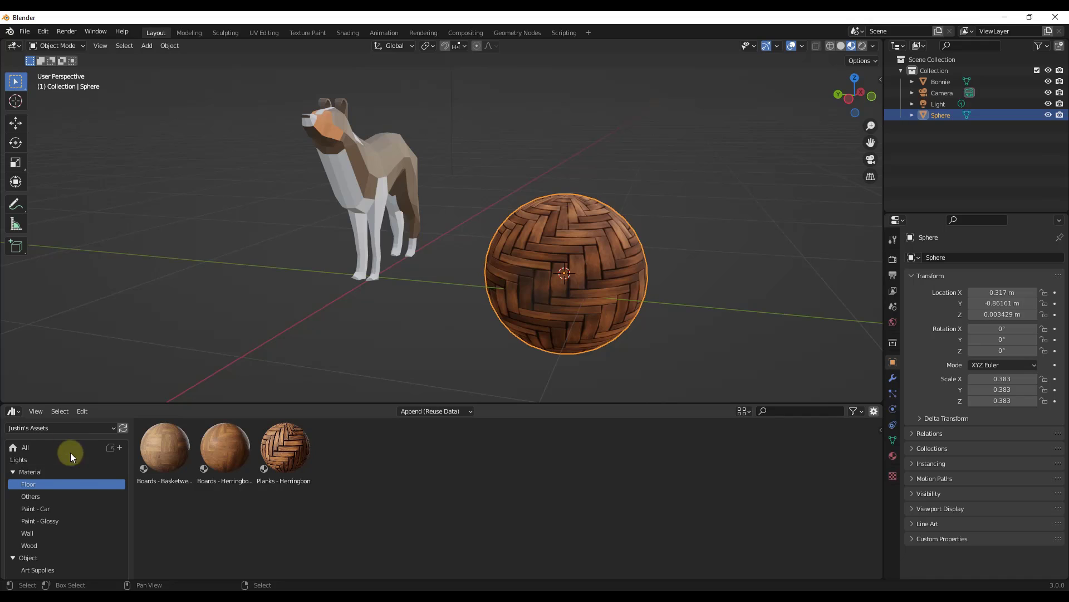
{"action": "left_click", "coordinate": [48, 507]}
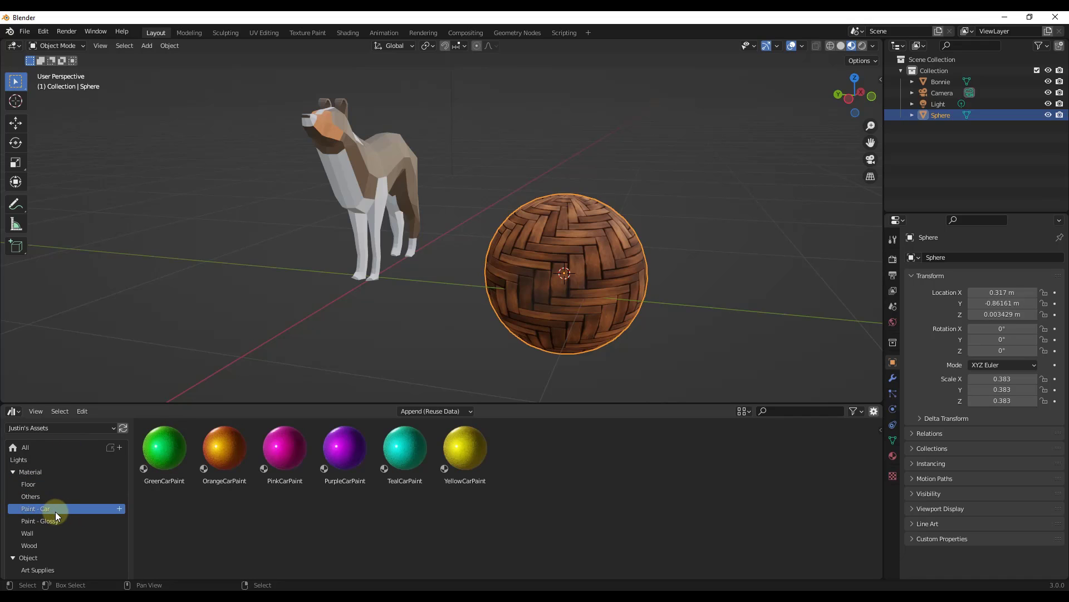
{"action": "mouse_move", "coordinate": [164, 448]}
{"action": "left_mouse_down"}
{"action": "mouse_move", "coordinate": [542, 316]}
{"action": "mouse_move", "coordinate": [588, 288]}
{"action": "left_mouse_up"}
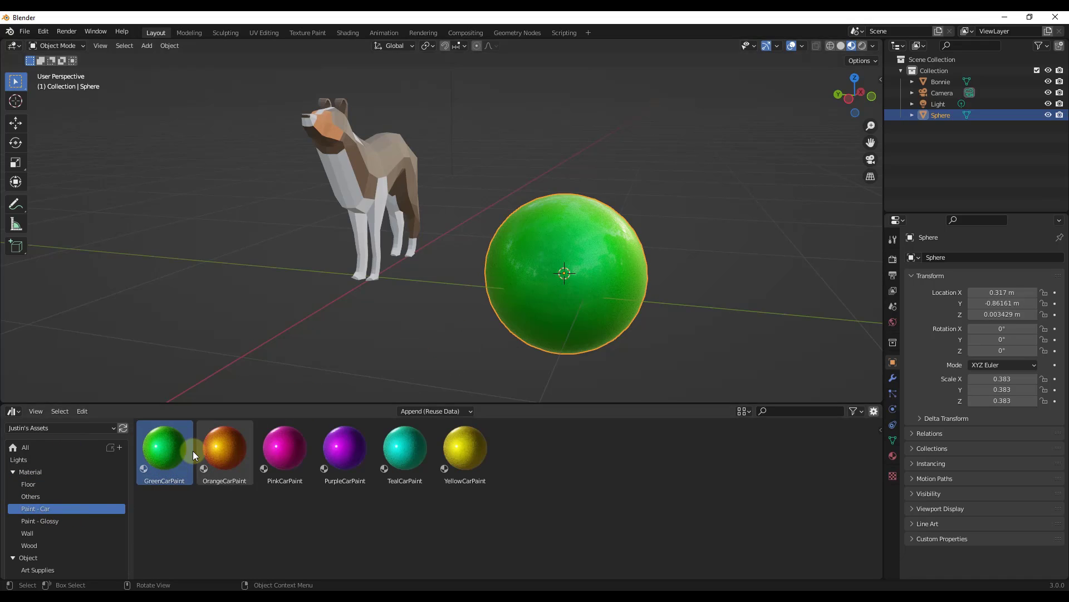
{"action": "left_click_drag", "start_coordinate": [220, 452], "coordinate": [561, 286]}
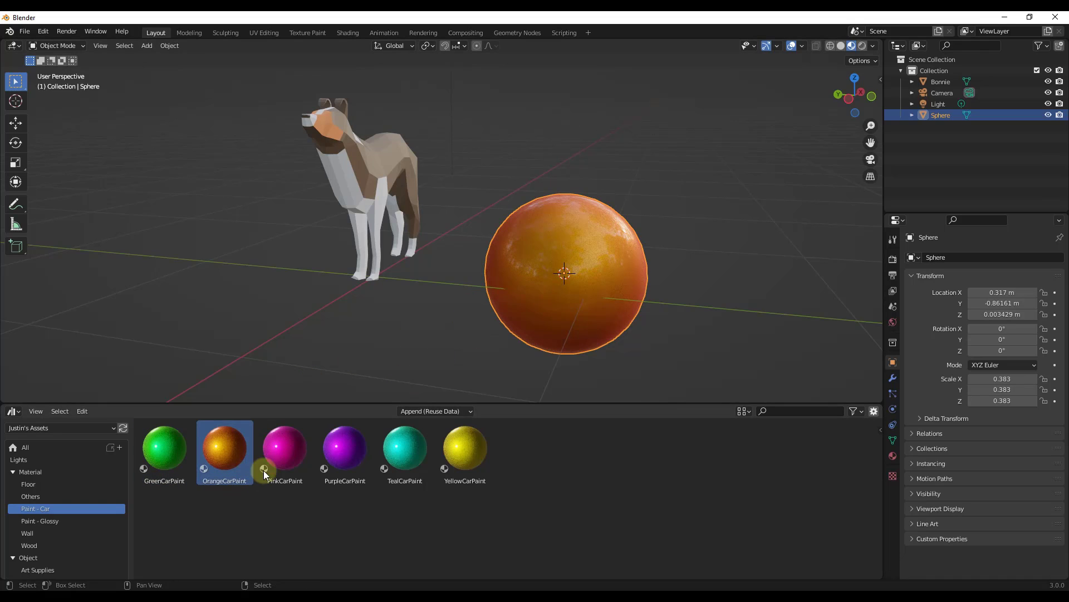
{"action": "left_click_drag", "start_coordinate": [281, 448], "coordinate": [563, 278]}
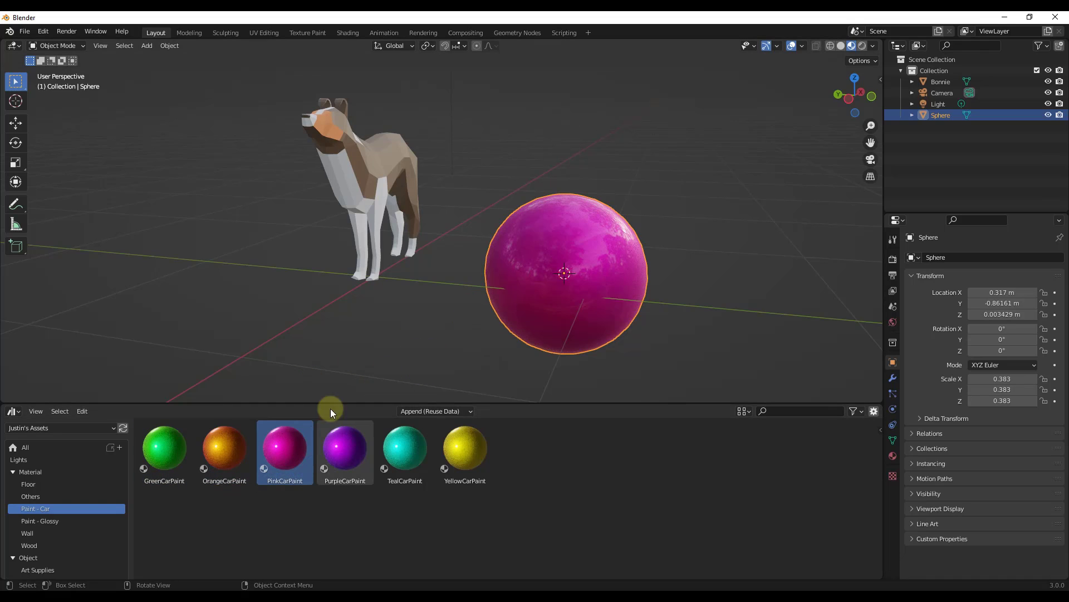
- From Paint - Glossy, apply PaintGlossyBlue, then PaintGlossyGreen to the sphere
{"action": "left_click", "coordinate": [49, 521]}
{"action": "left_click_drag", "start_coordinate": [181, 454], "coordinate": [504, 290]}
{"action": "mouse_move", "coordinate": [224, 449]}
{"action": "left_mouse_down"}
{"action": "mouse_move", "coordinate": [466, 333]}
{"action": "mouse_move", "coordinate": [534, 282]}
{"action": "left_mouse_up"}
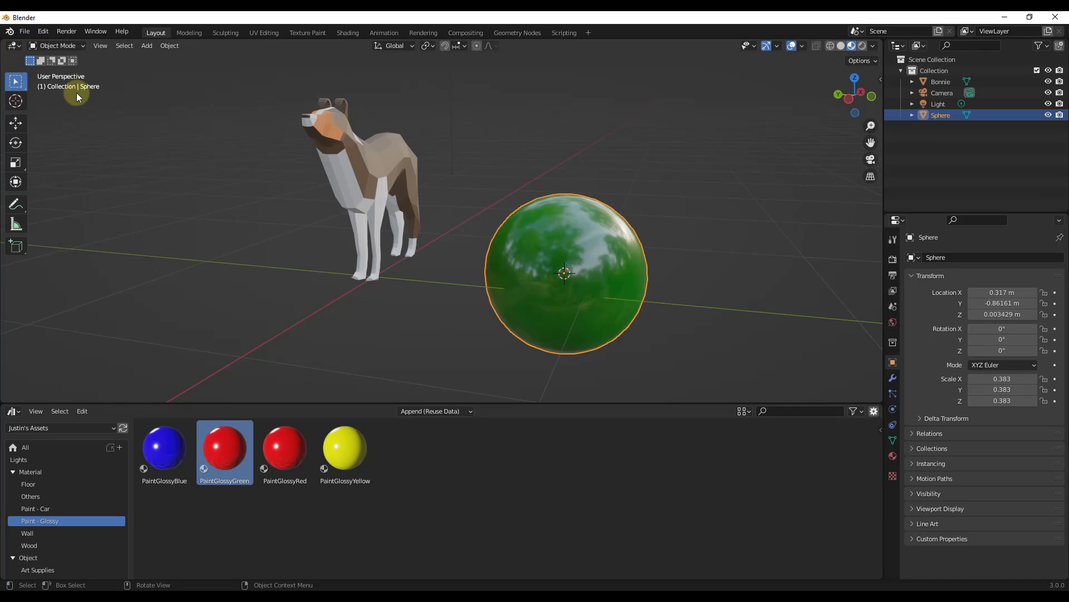
- Show the USB drive's BlenderAssets folder containing PaintMaterials.blend and blender_assets.cats.txt in File Explorer
{"action": "left_click", "coordinate": [323, 582]}
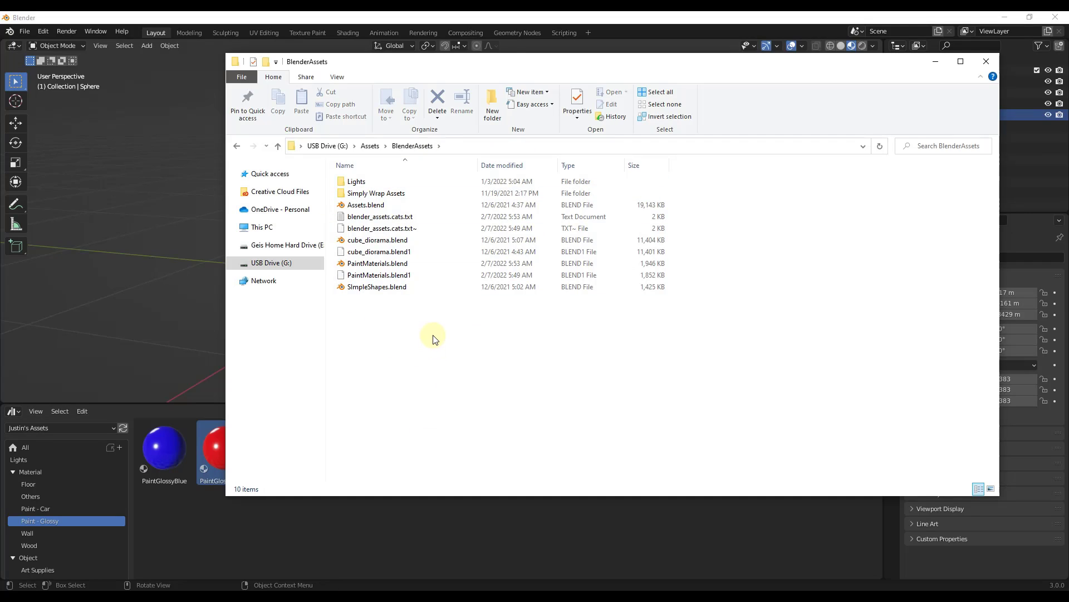